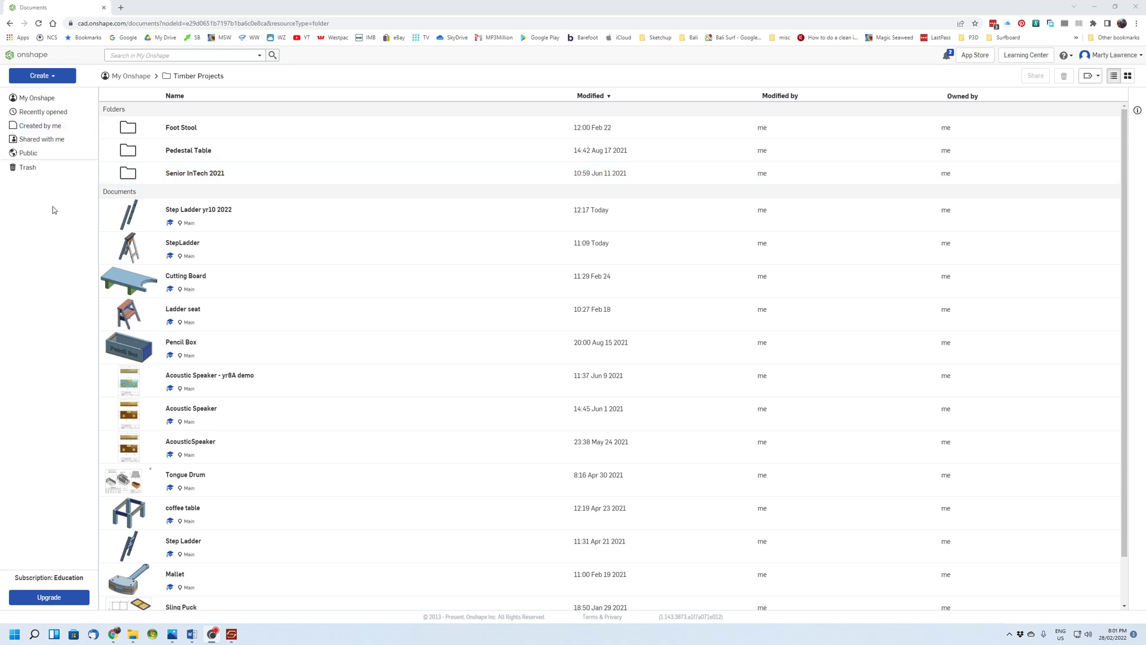
# Step: Create a new document named SL and let its Part Studio open
pyautogui.click(50, 78)
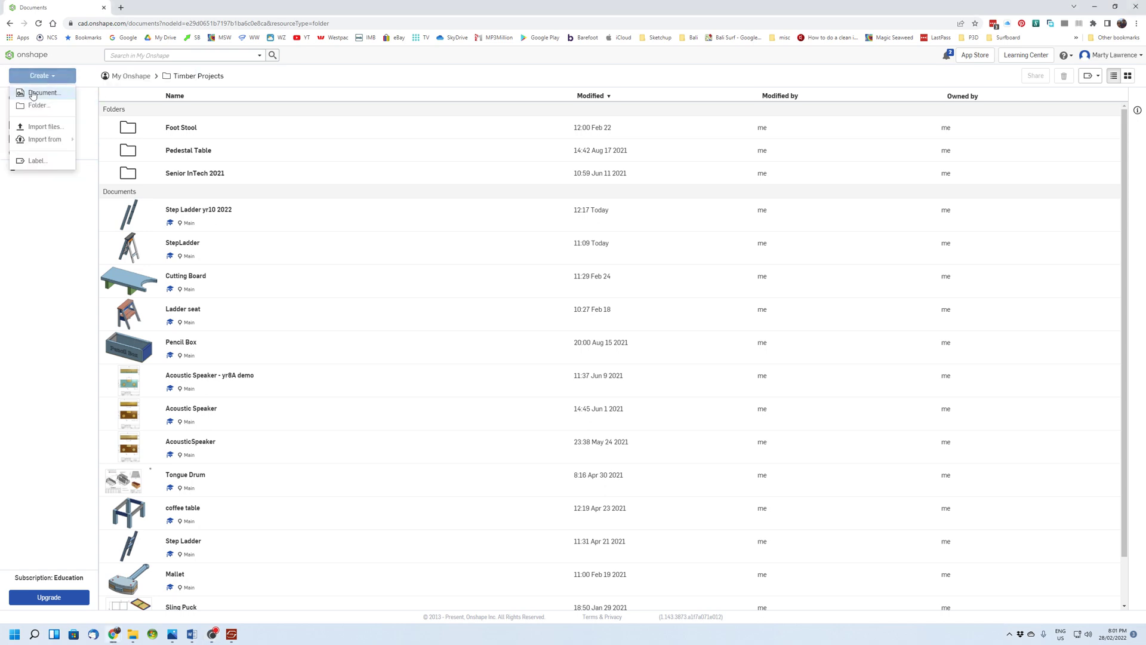
pyautogui.click(42, 93)
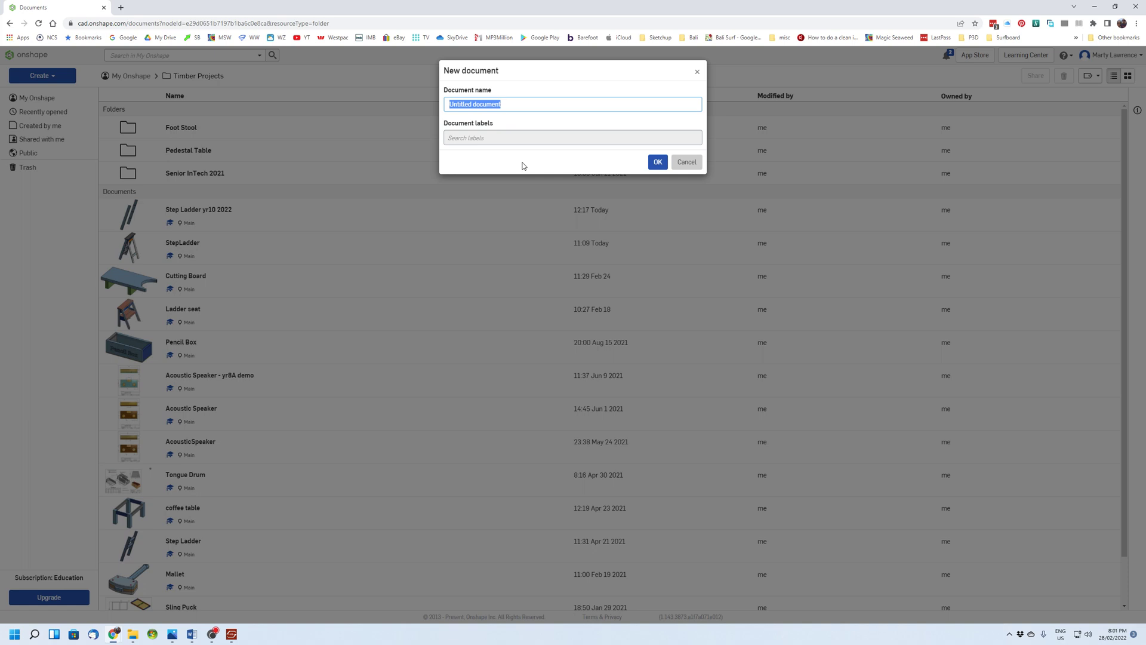
pyautogui.write('SL')
pyautogui.click(657, 162)
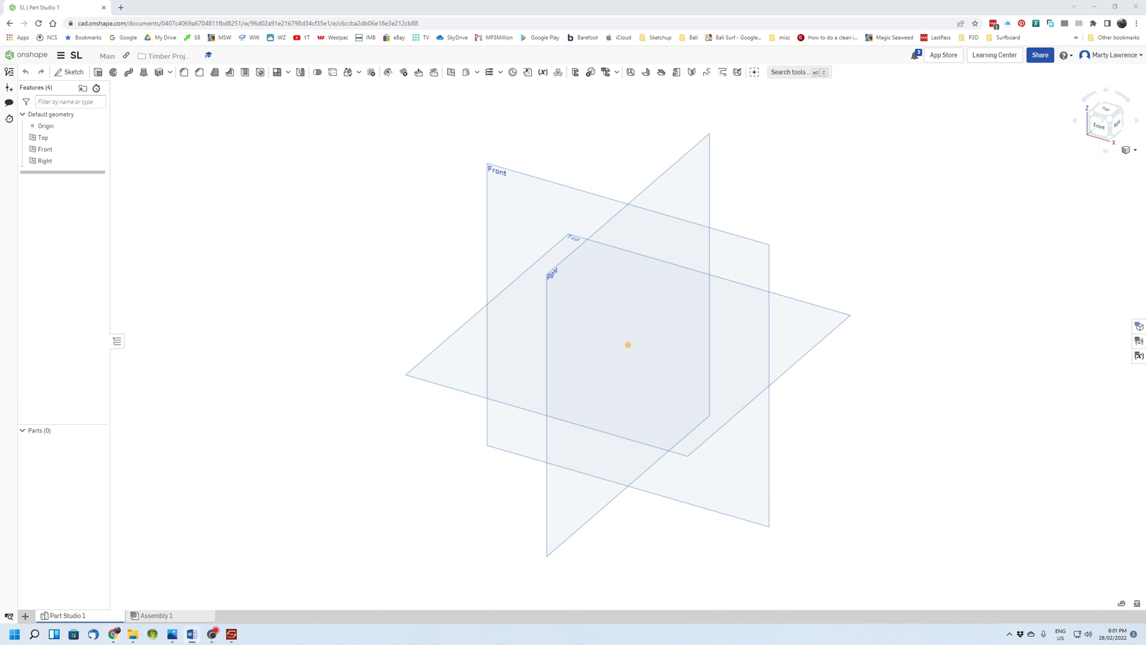
# Step: Start Sketch 1 on the Front plane, hide the origin and default planes, and view face-on
pyautogui.click(73, 73)
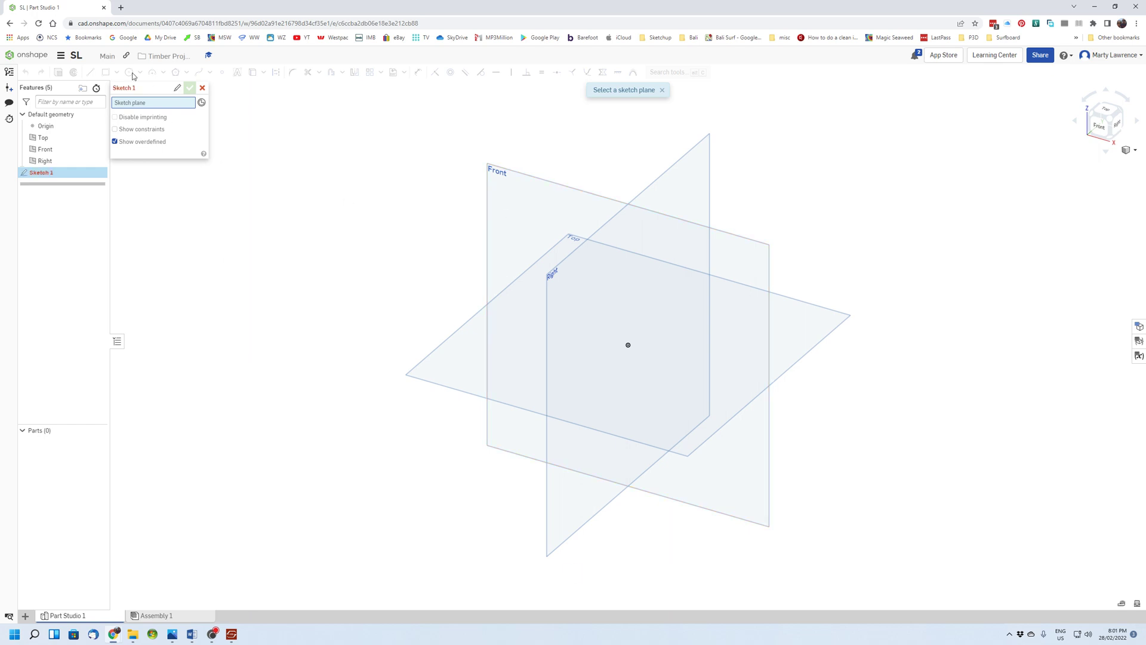
pyautogui.click(525, 205)
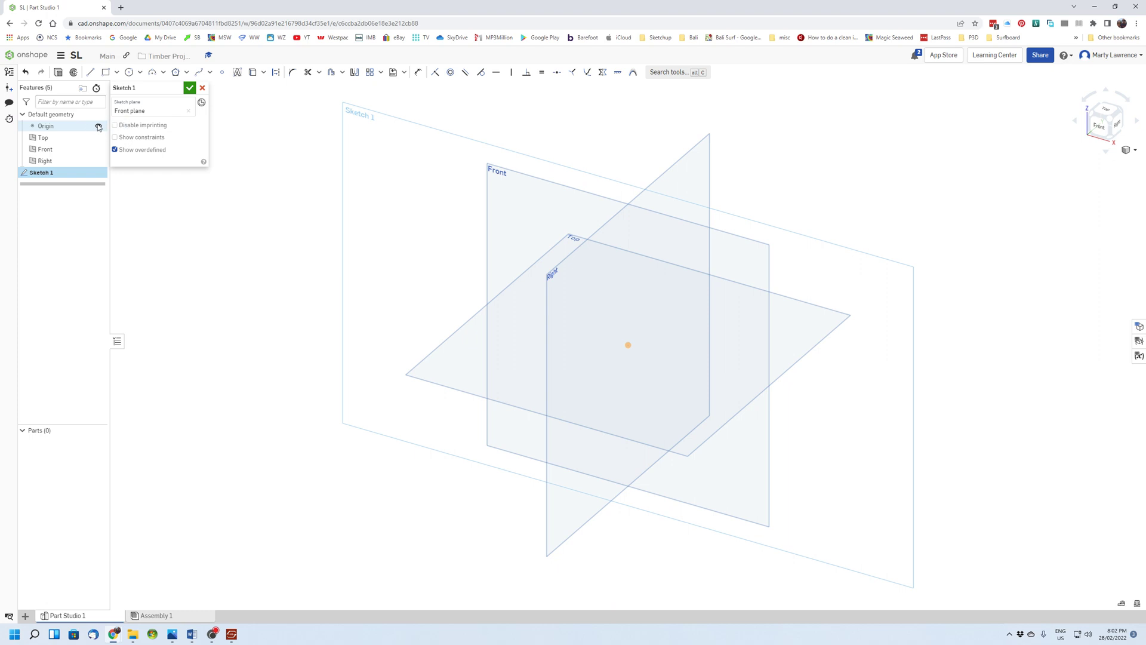
pyautogui.click(98, 127)
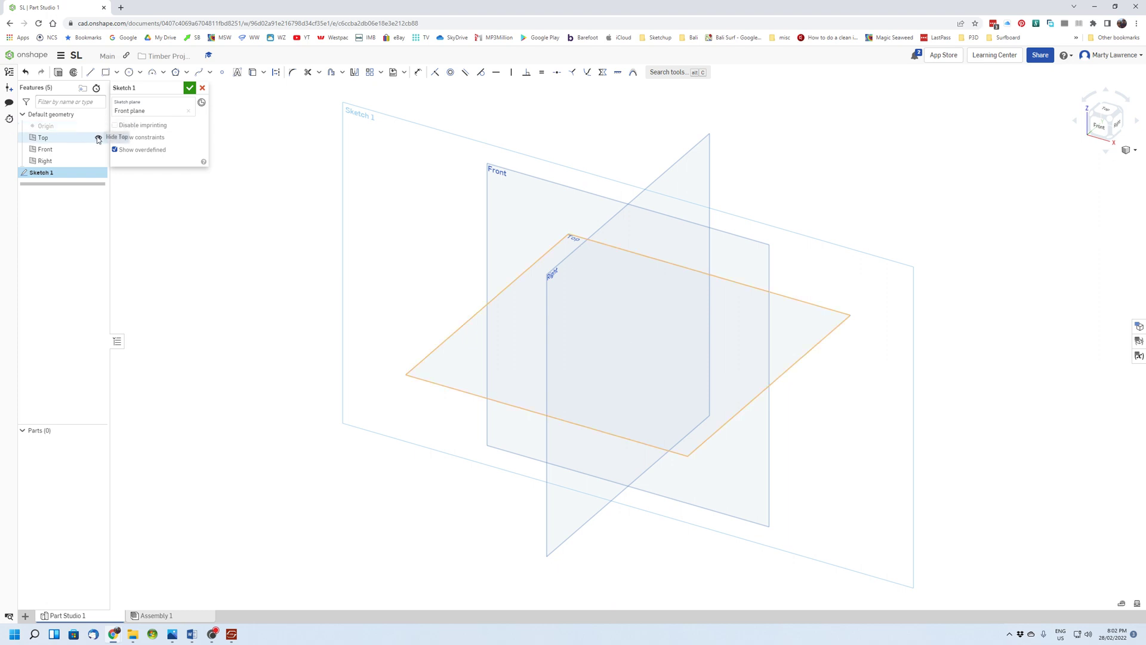
pyautogui.click(99, 138)
pyautogui.click(99, 149)
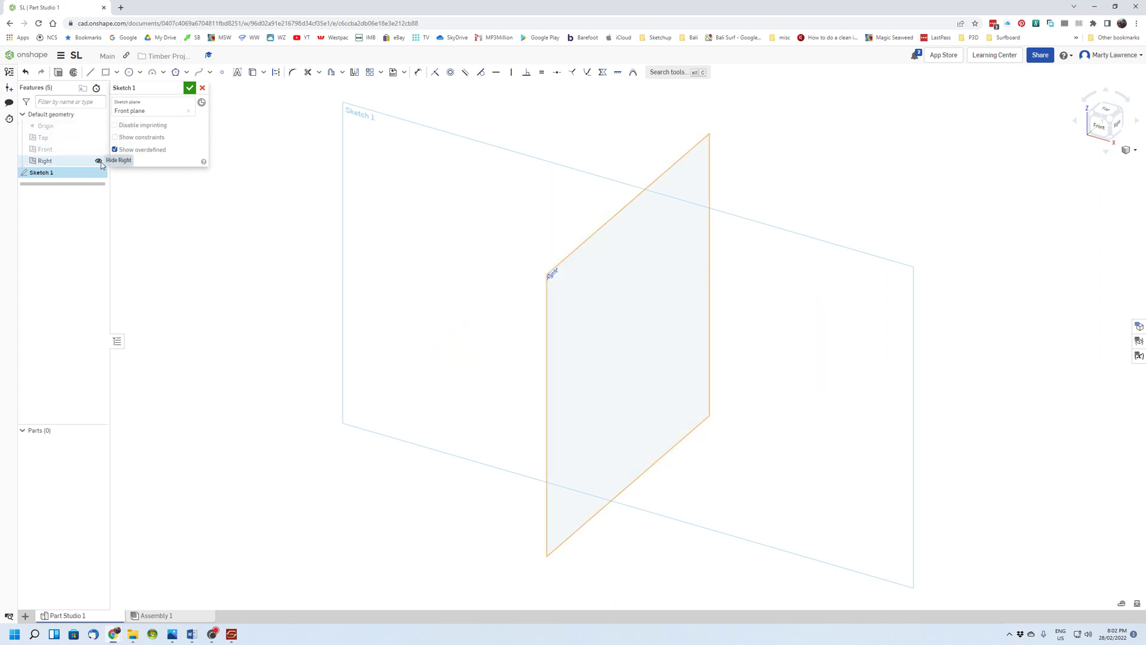
pyautogui.click(98, 161)
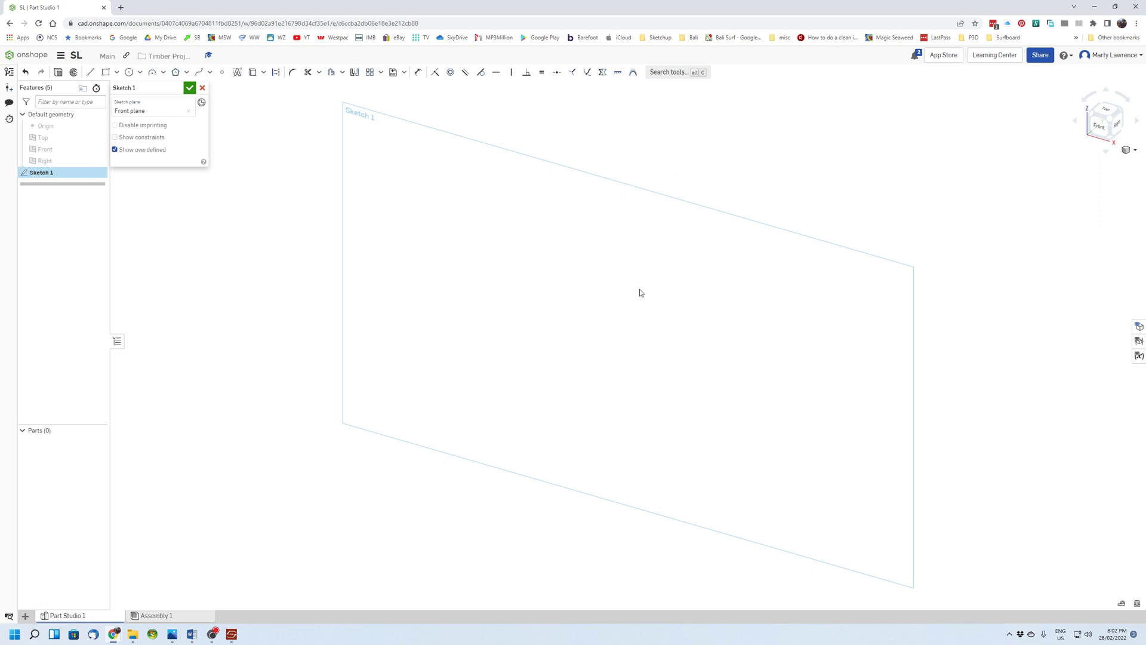
pyautogui.press('n')
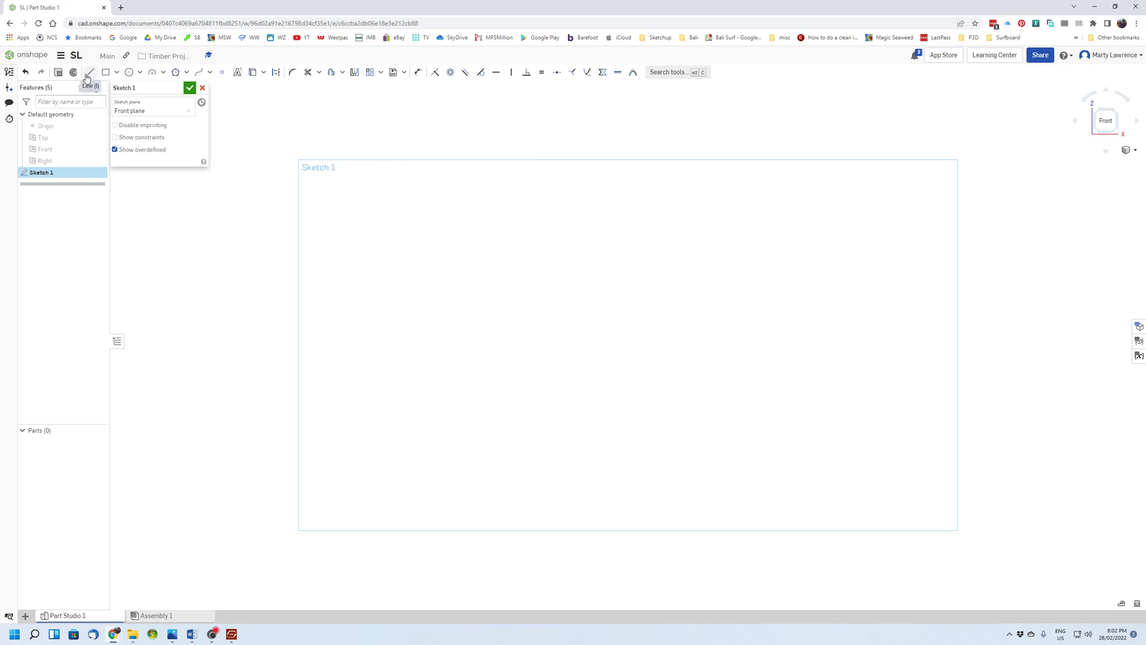
# Step: Draw a closed four-line parallelogram with short top and bottom edges and long sides slanting right
pyautogui.click(88, 74)
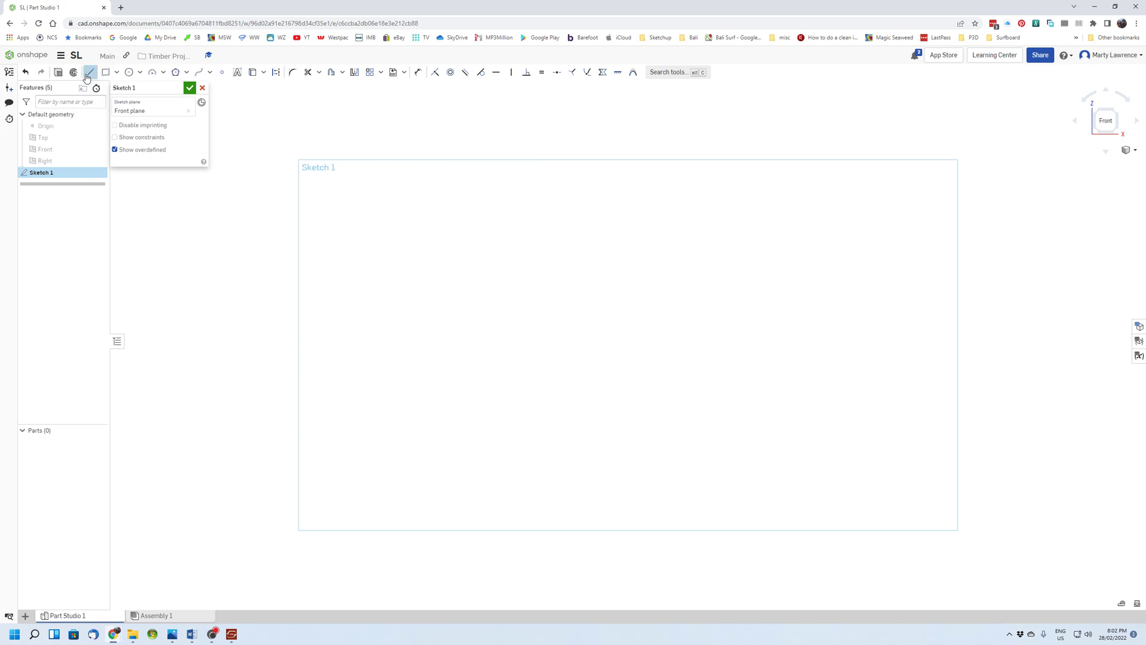
pyautogui.click(364, 481)
pyautogui.click(447, 479)
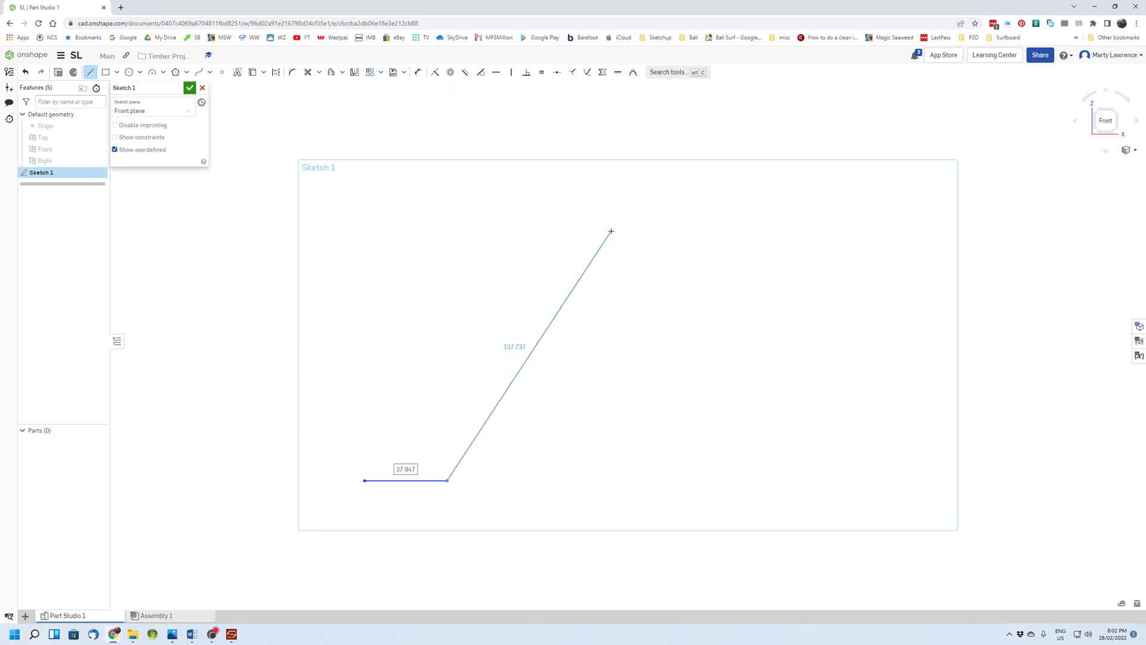
pyautogui.click(618, 195)
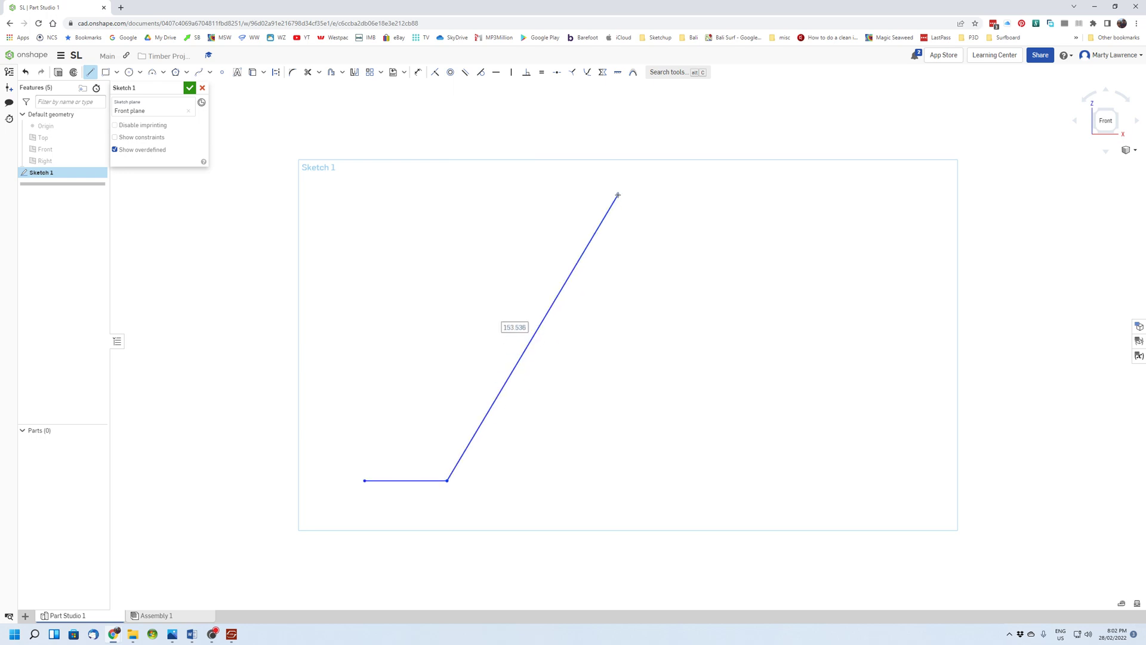
pyautogui.click(512, 195)
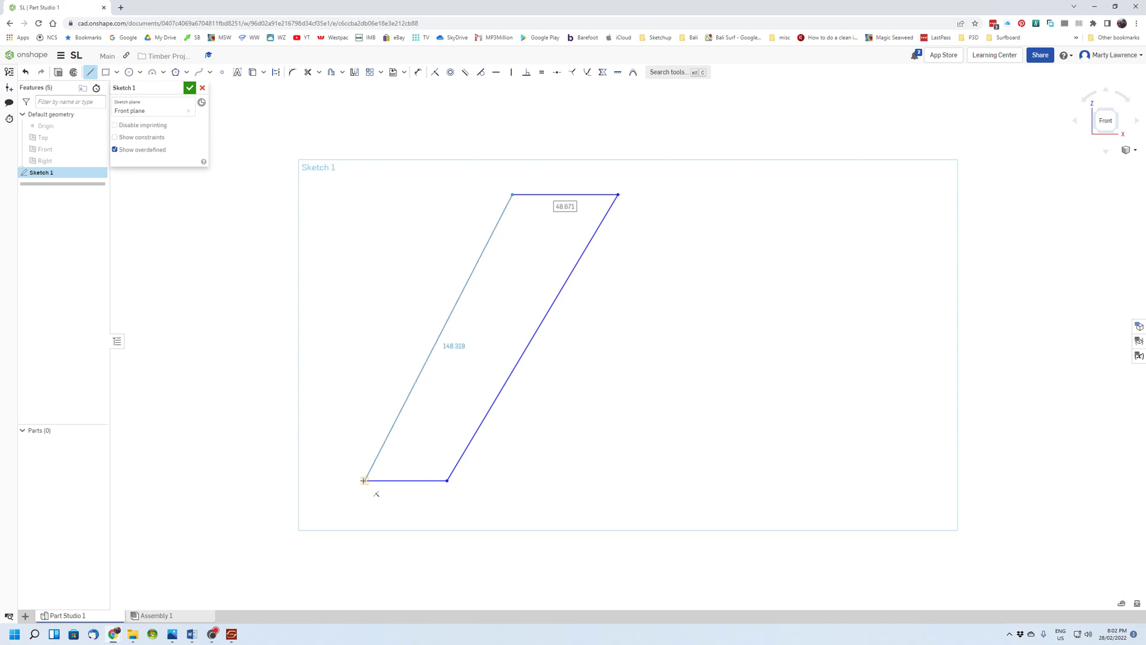
pyautogui.click(364, 481)
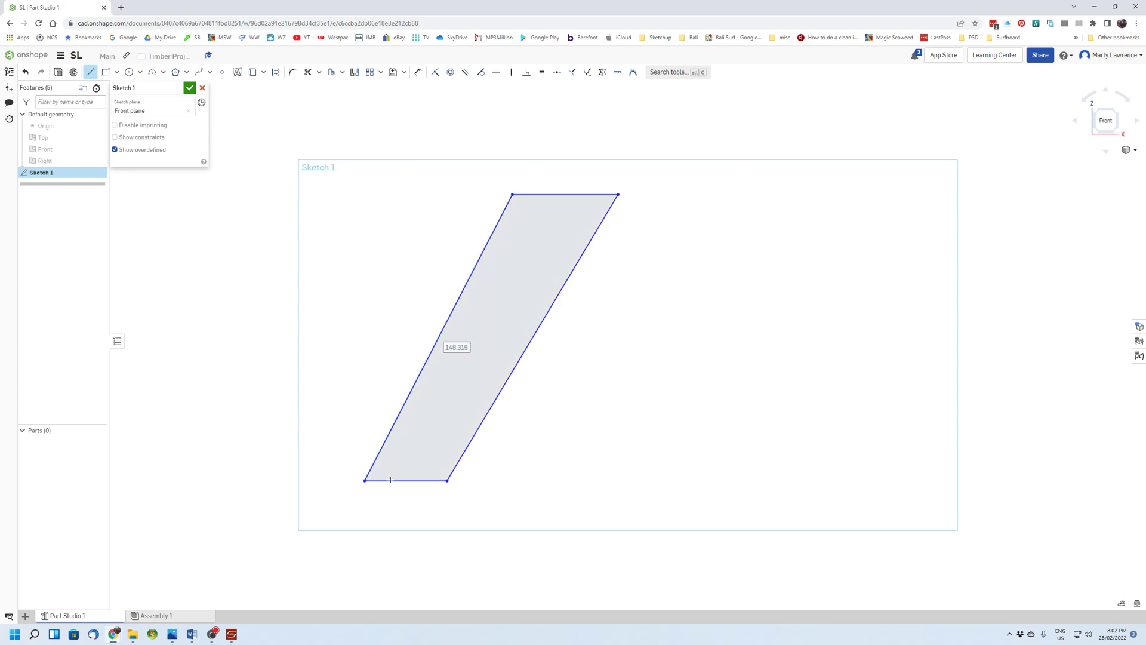
# Step: Make the left and right slanted edges of the outline parallel
pyautogui.click(465, 74)
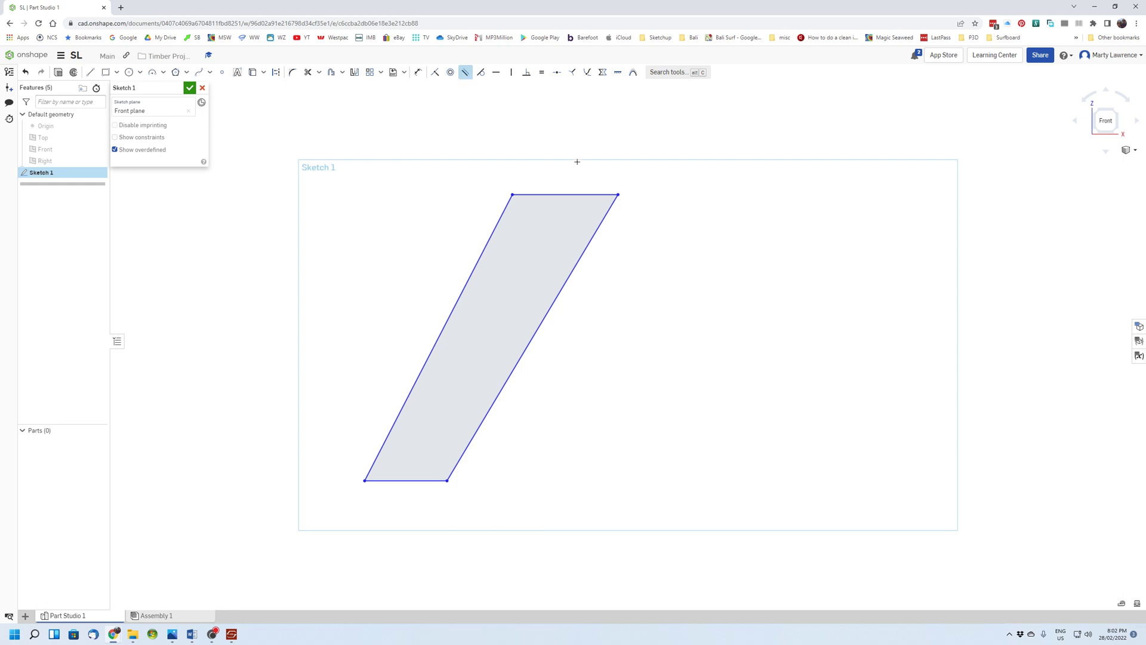
pyautogui.click(492, 234)
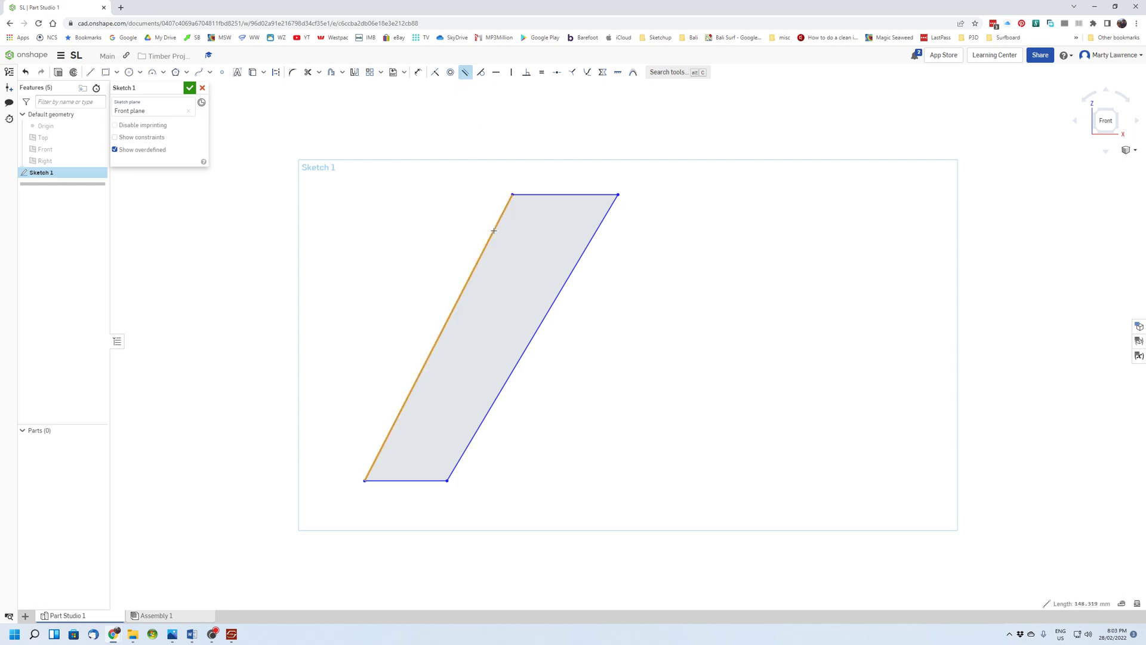
pyautogui.click(588, 248)
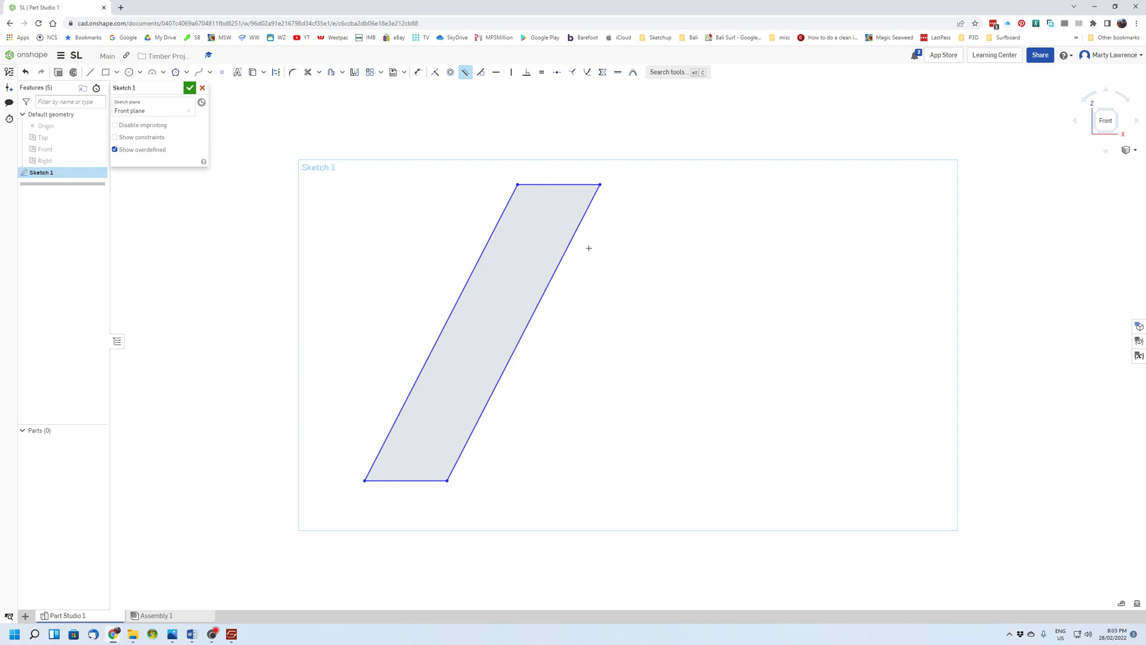
# Step: Dimension the width between the two slanted edges as 65
pyautogui.click(417, 72)
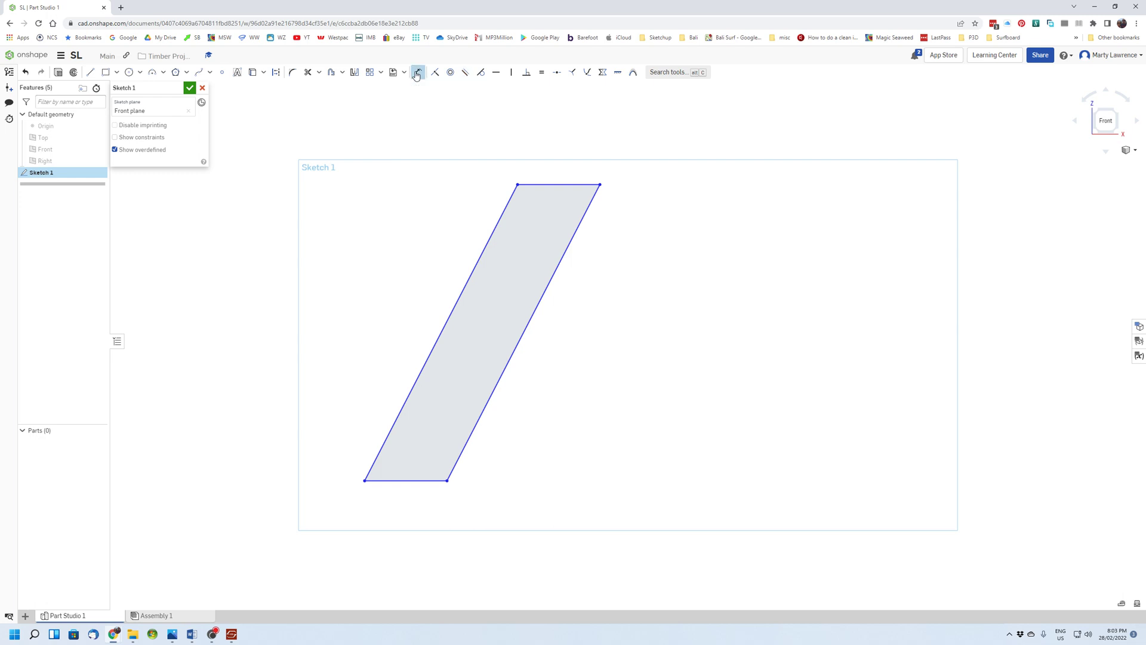
pyautogui.click(499, 216)
pyautogui.click(573, 227)
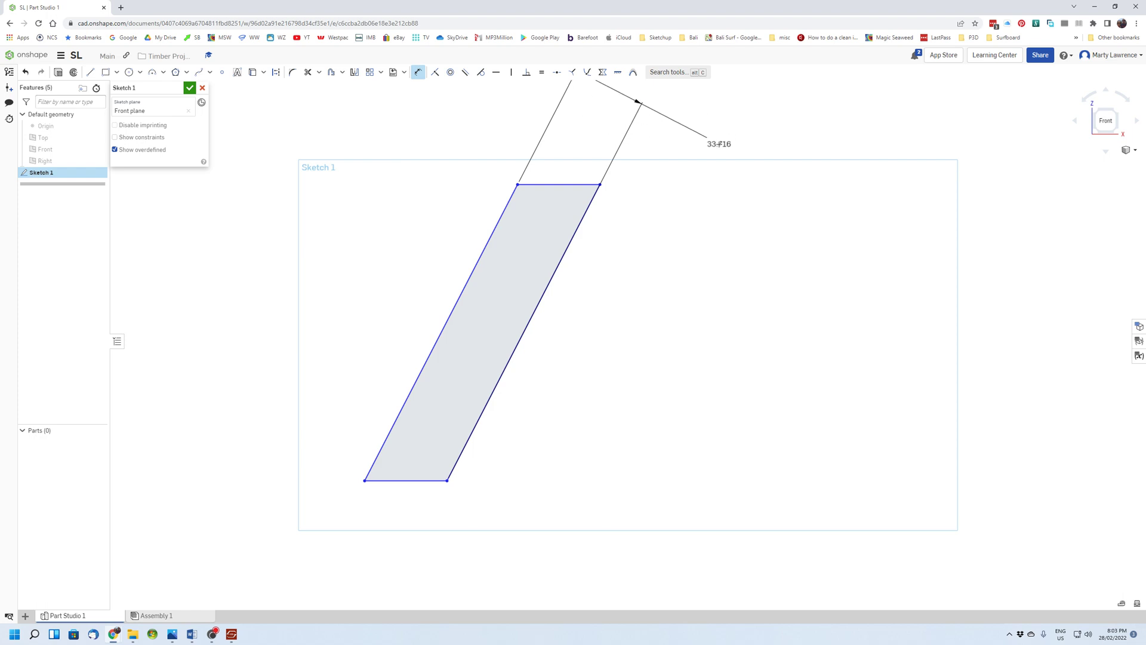
pyautogui.click(720, 144)
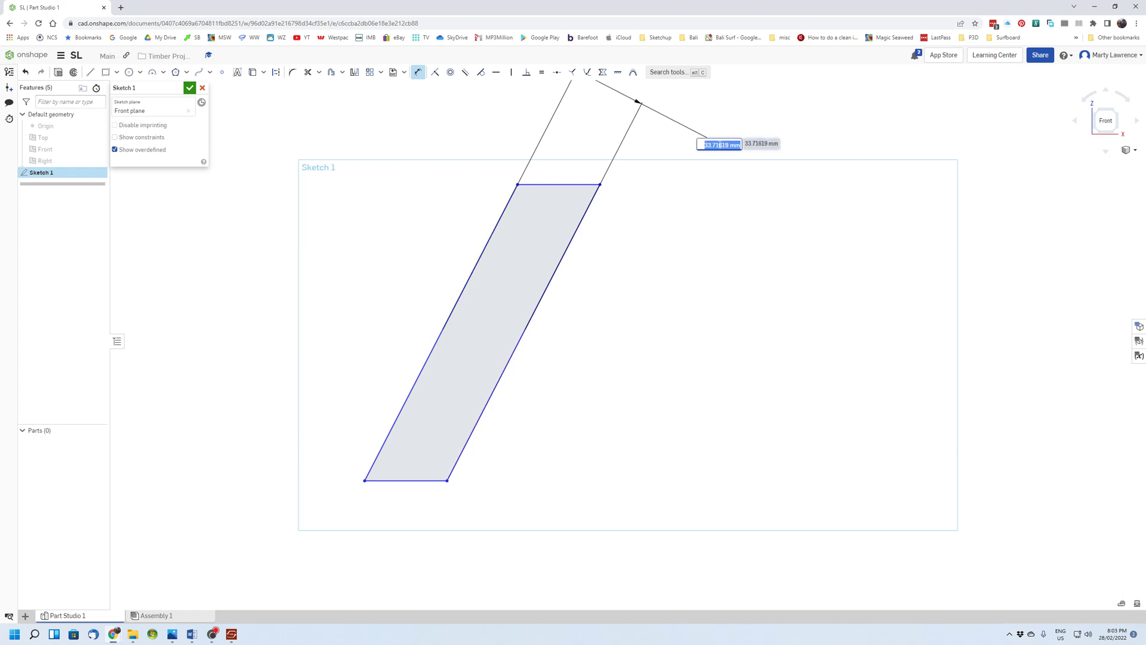
pyautogui.write('65')
pyautogui.press('Return')
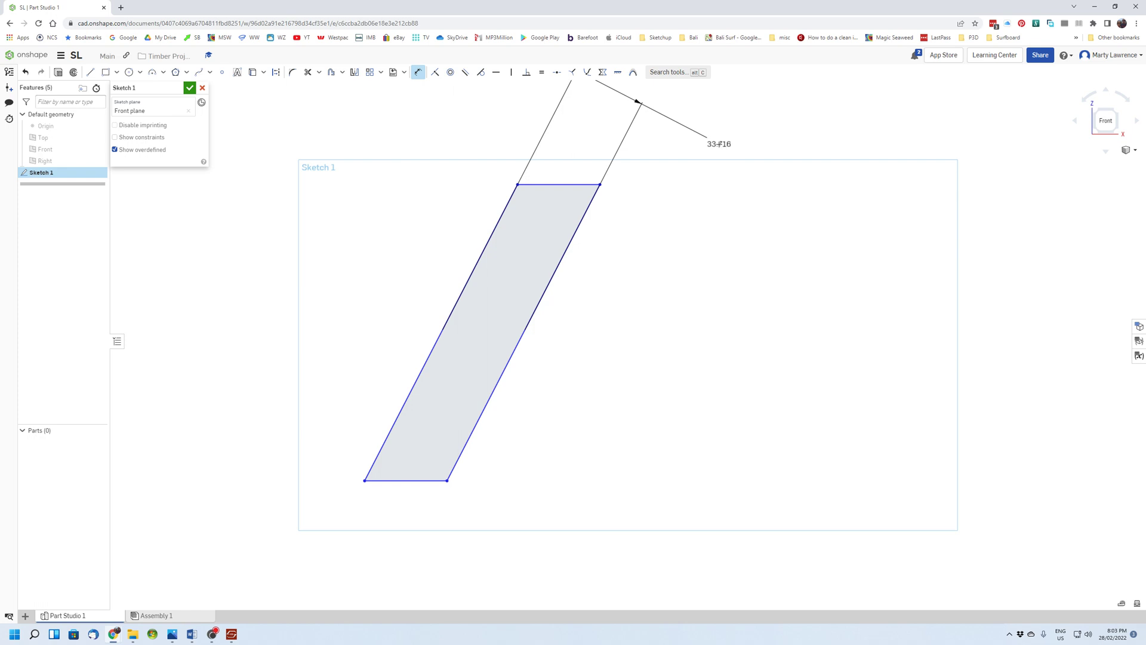
pyautogui.scroll(5, 704, 249)
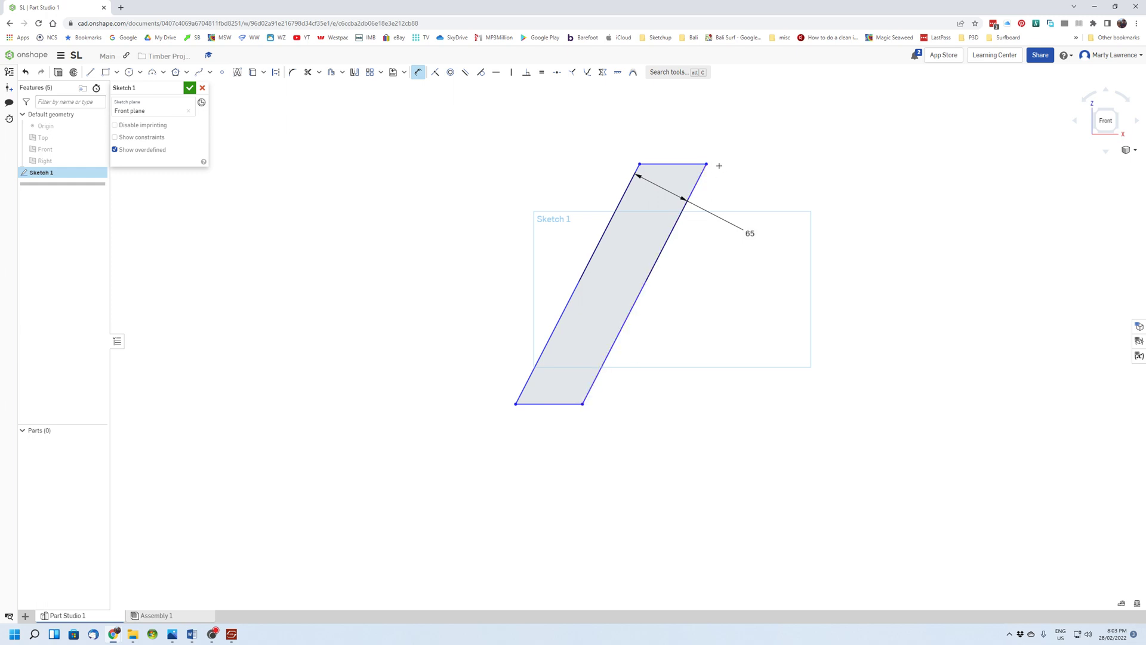
# Step: Dimension the long right slanted edge to 915
pyautogui.click(582, 405)
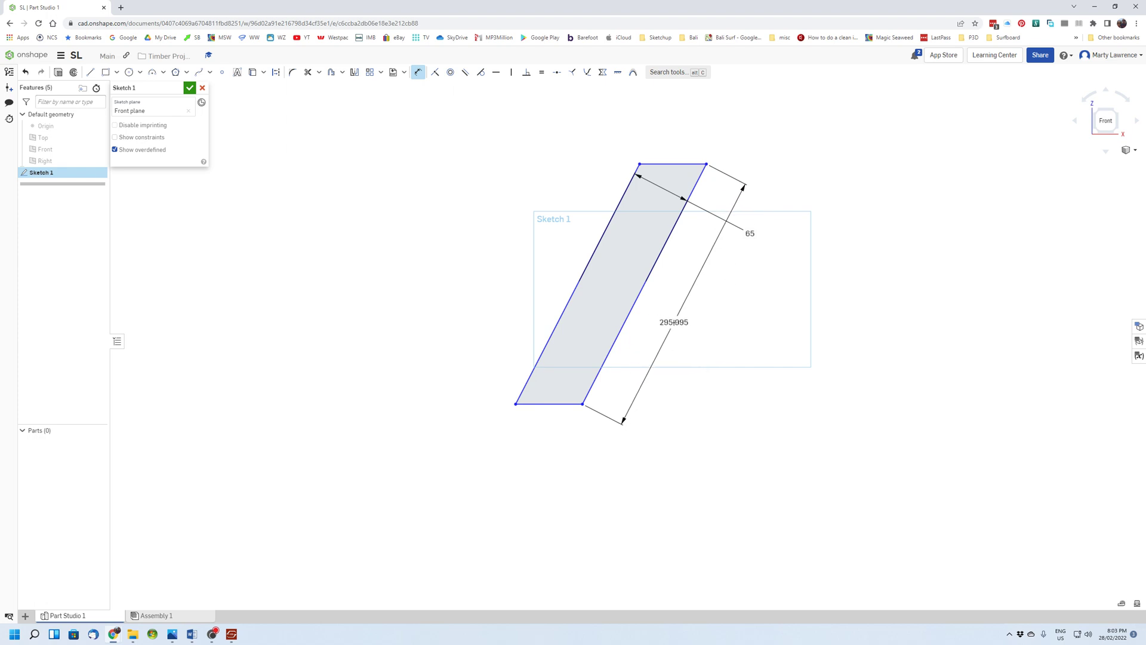
pyautogui.click(674, 321)
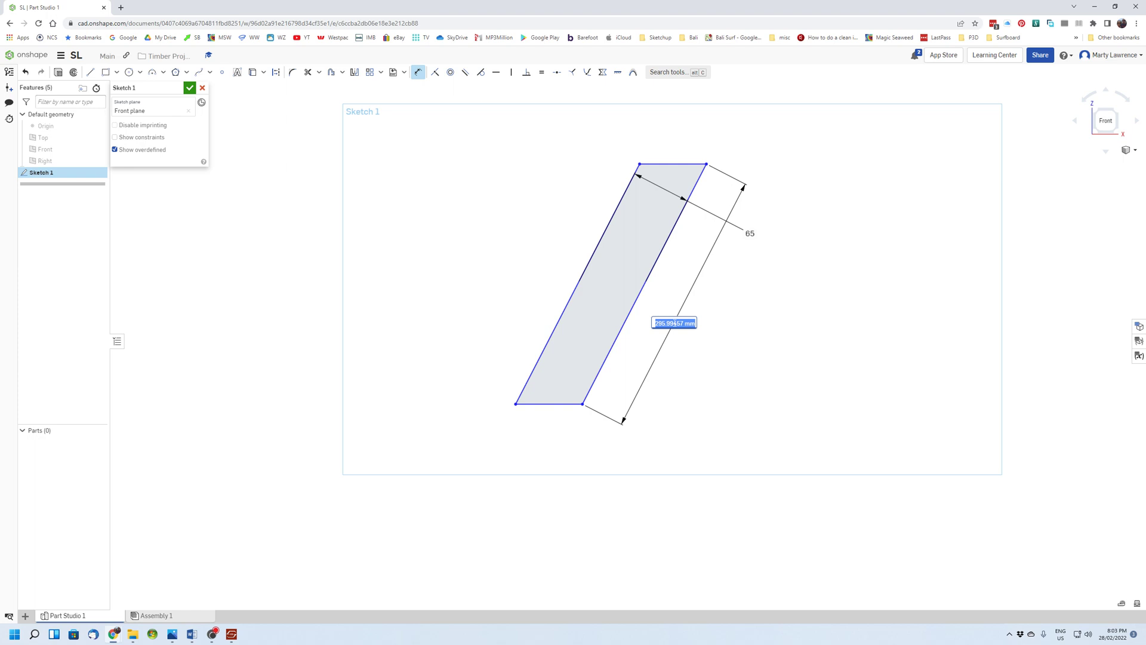
pyautogui.write('91')
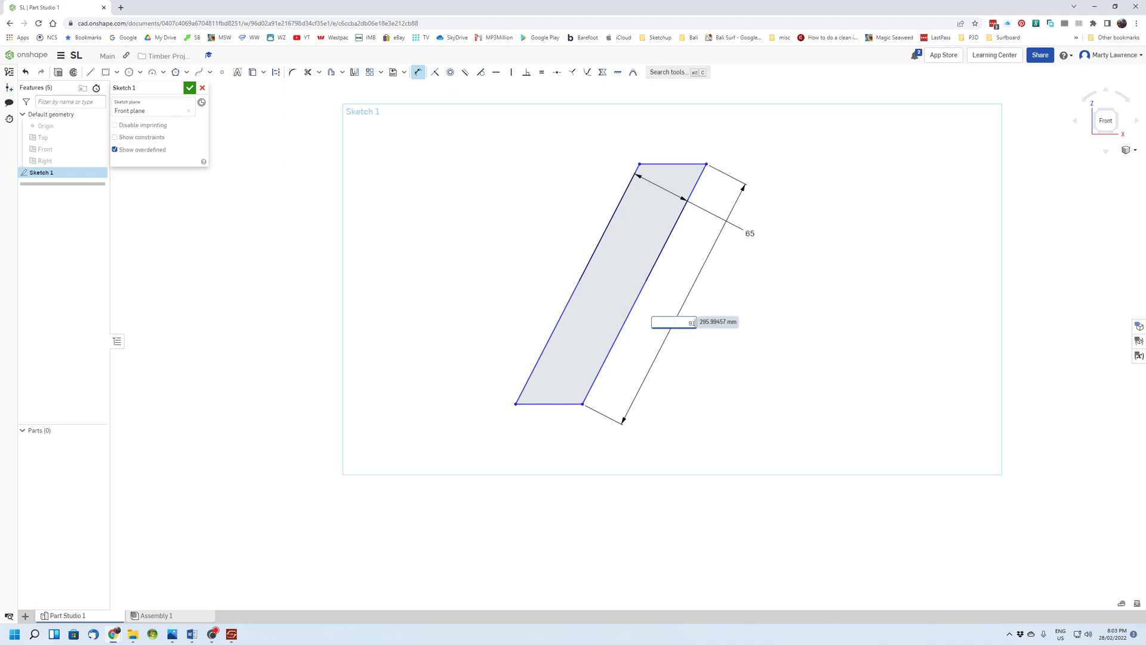
pyautogui.write('5')
pyautogui.press('Return')
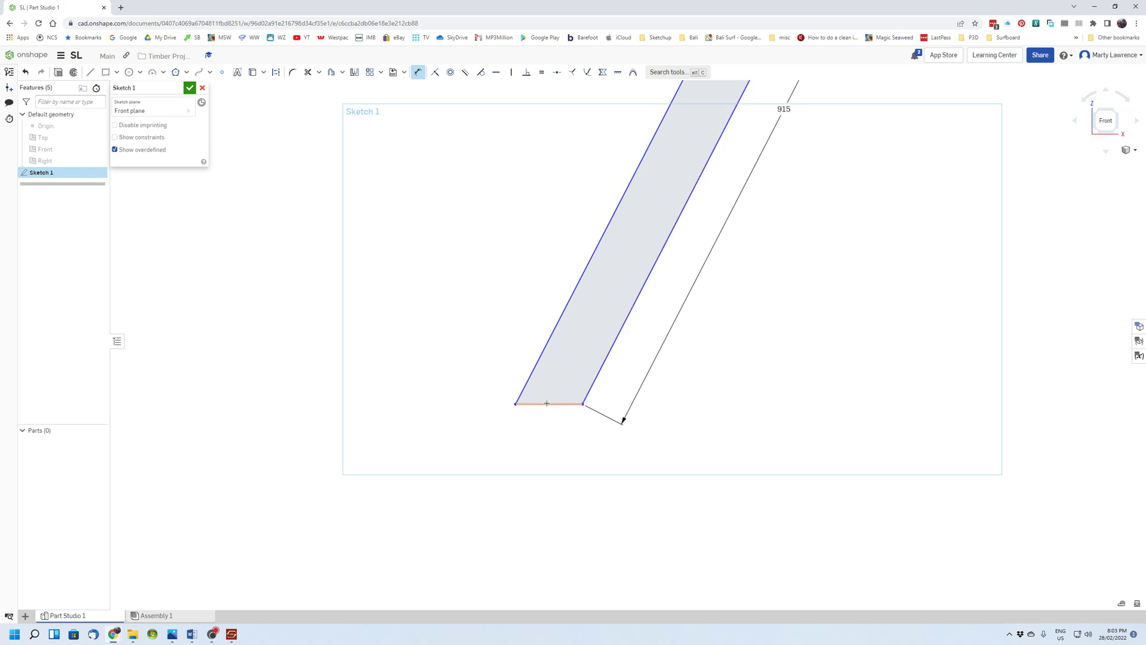
pyautogui.click(607, 356)
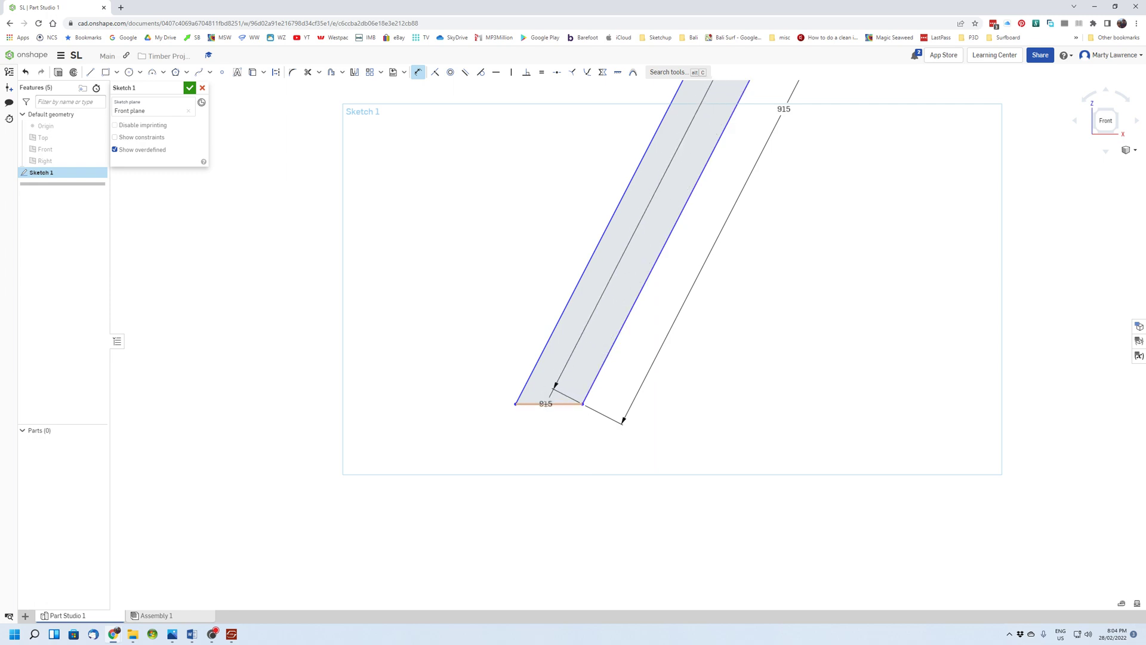
# Step: Set the angle between the bottom edge and the slanted side to 107° (entered as 90+17)
pyautogui.click(546, 404)
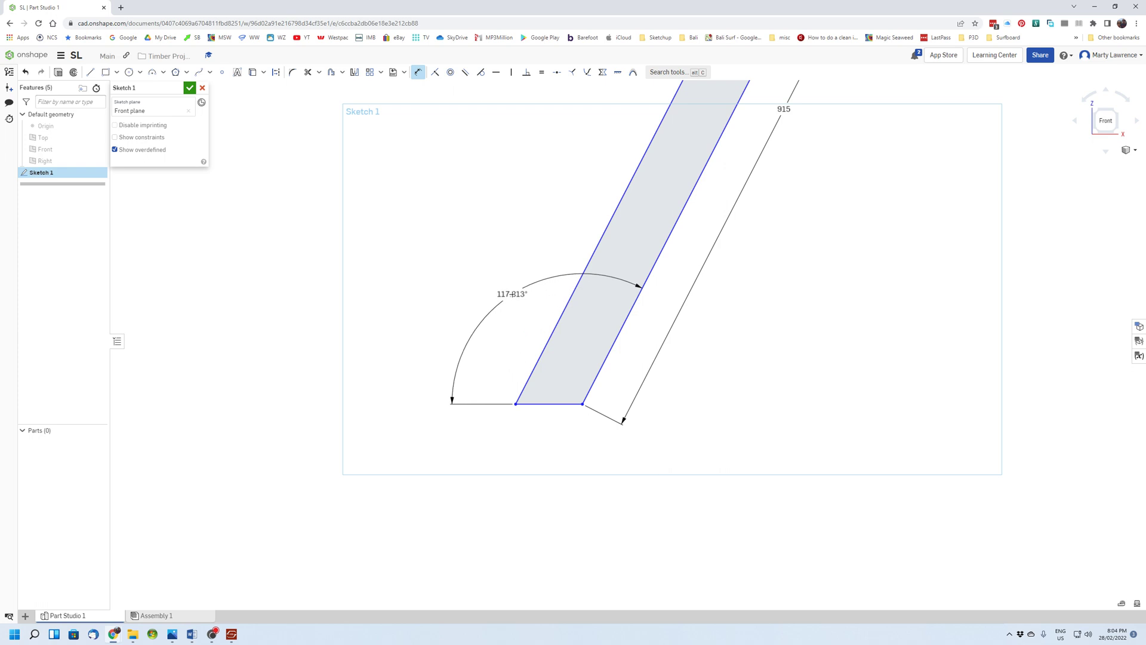
pyautogui.click(511, 294)
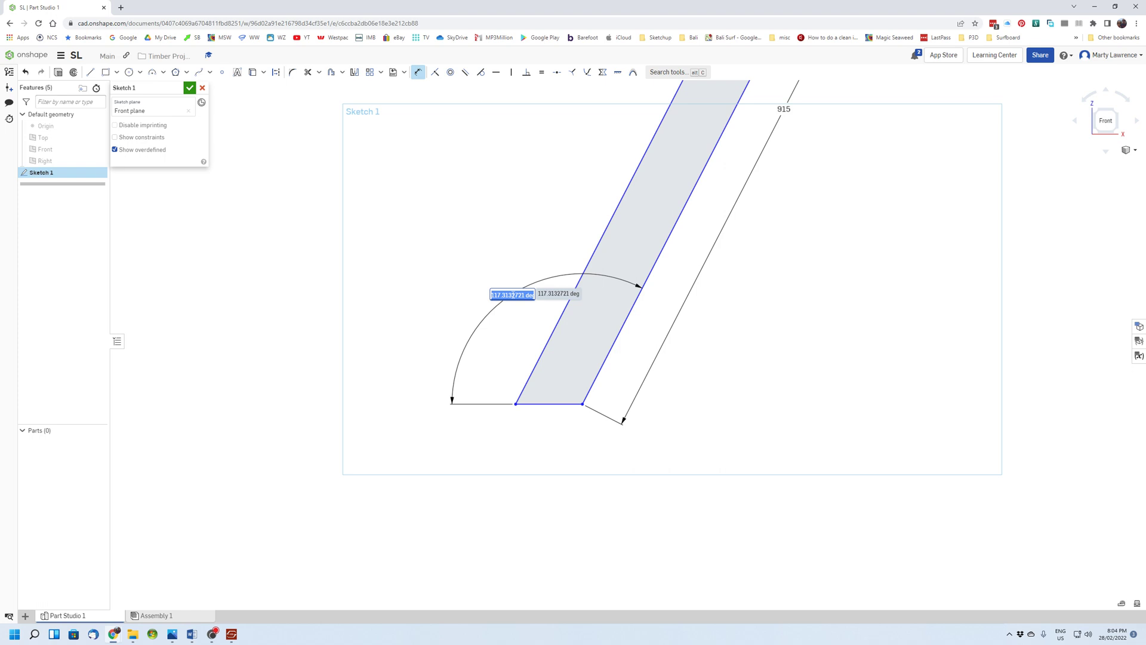
pyautogui.write('90+17')
pyautogui.press('Return')
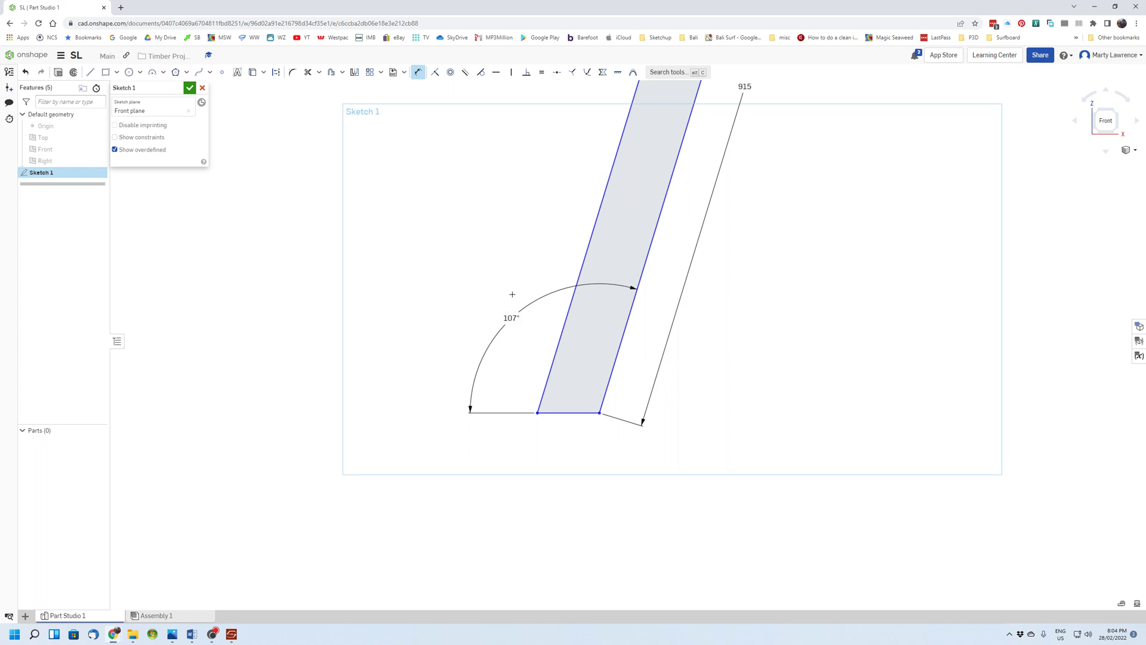
pyautogui.scroll(-6, 747, 338)
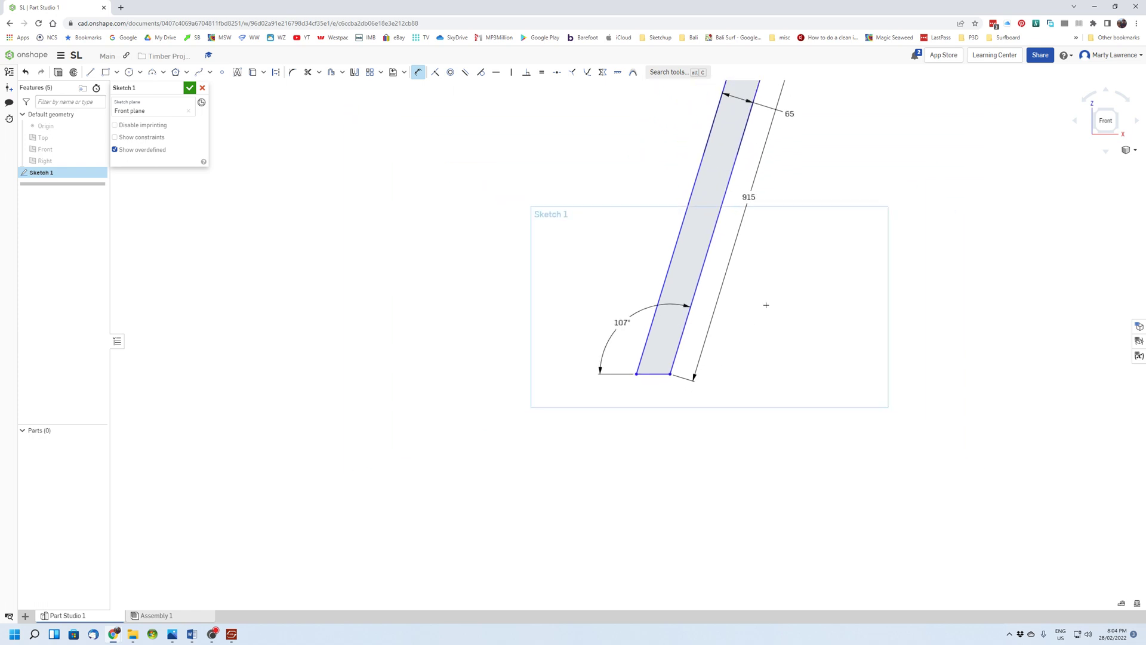
pyautogui.moveTo(903, 239); pyautogui.dragTo(698, 294, button='middle')
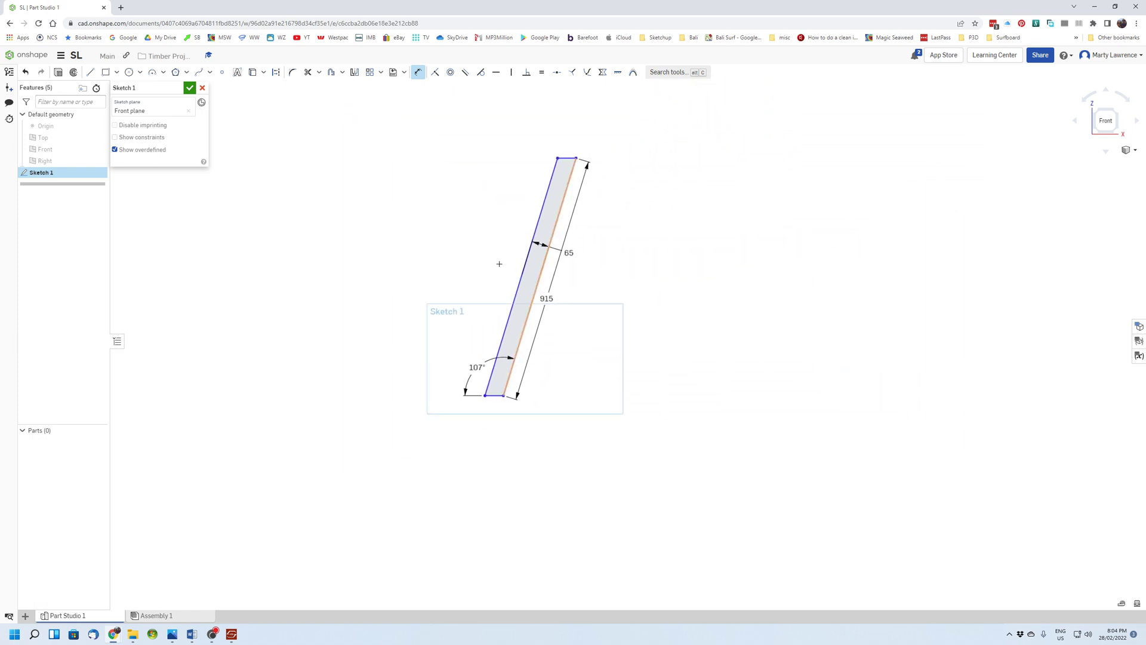
# Step: Close Sketch 1 and switch to an isometric view of the leg profile
pyautogui.click(191, 88)
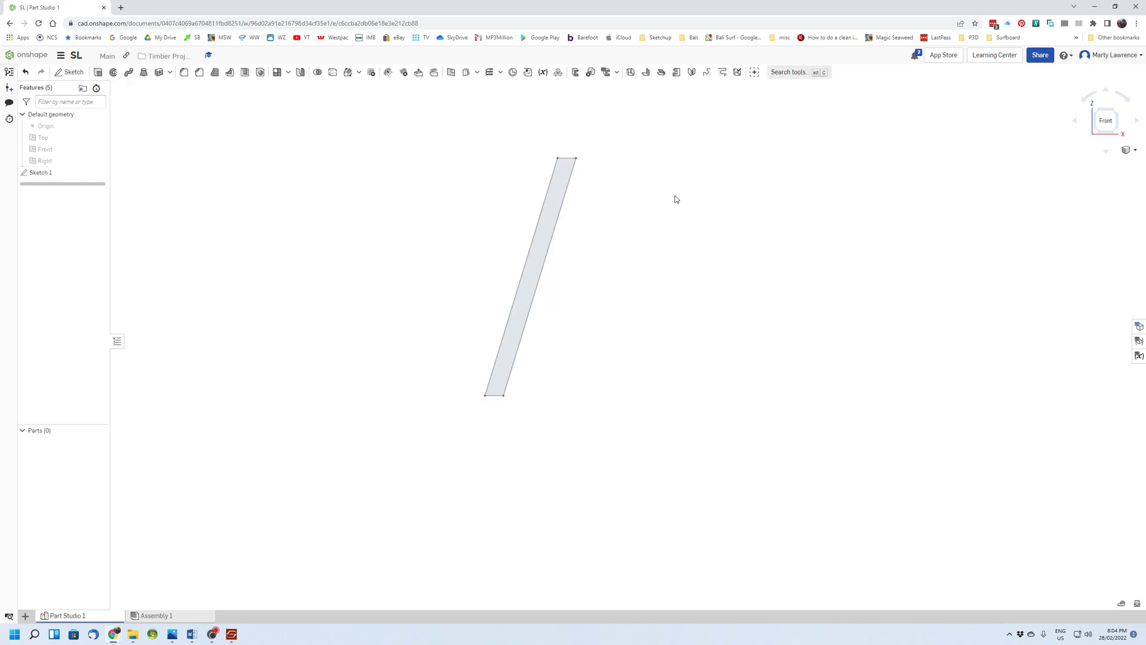
pyautogui.rightClick(643, 220)
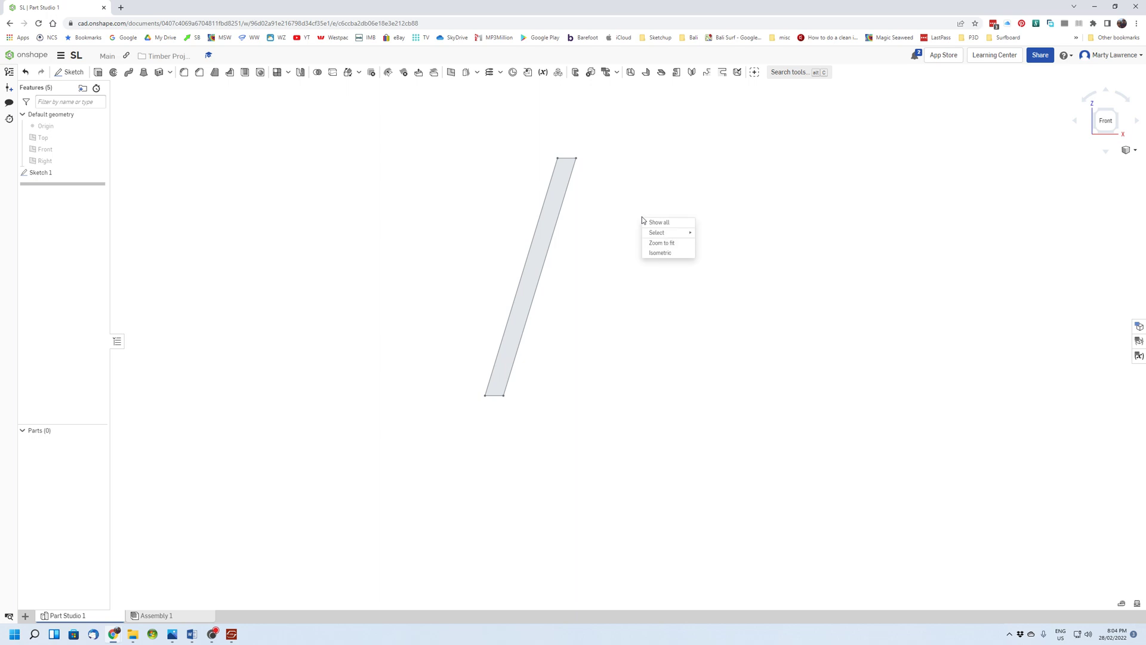
pyautogui.click(660, 253)
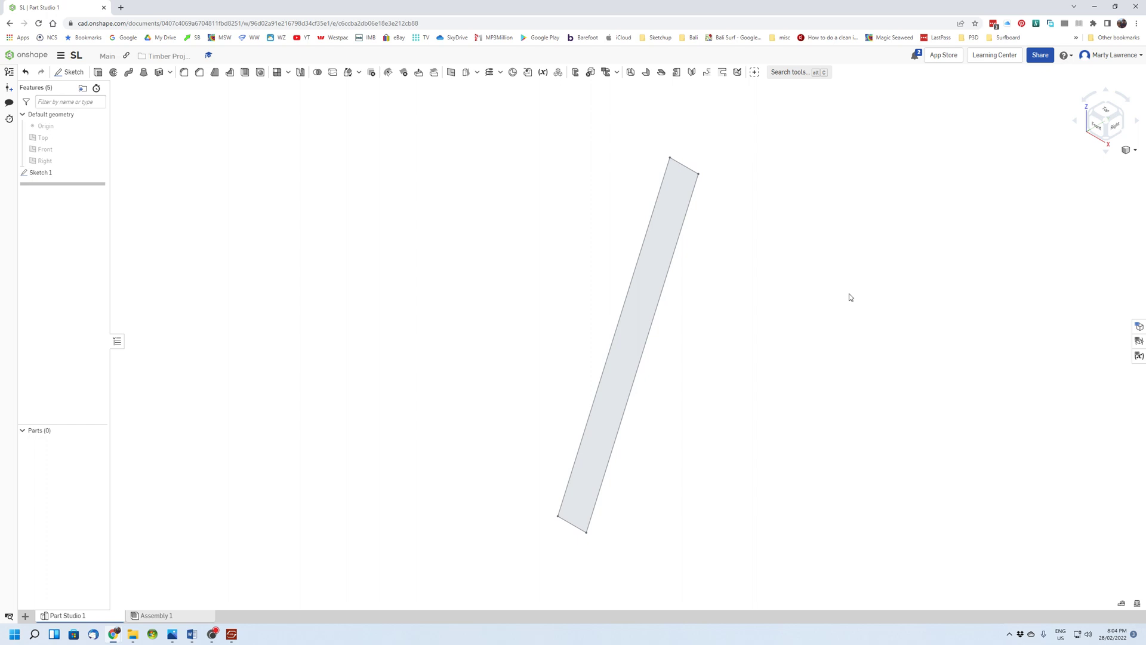
pyautogui.moveTo(846, 297); pyautogui.dragTo(767, 283, button='middle')
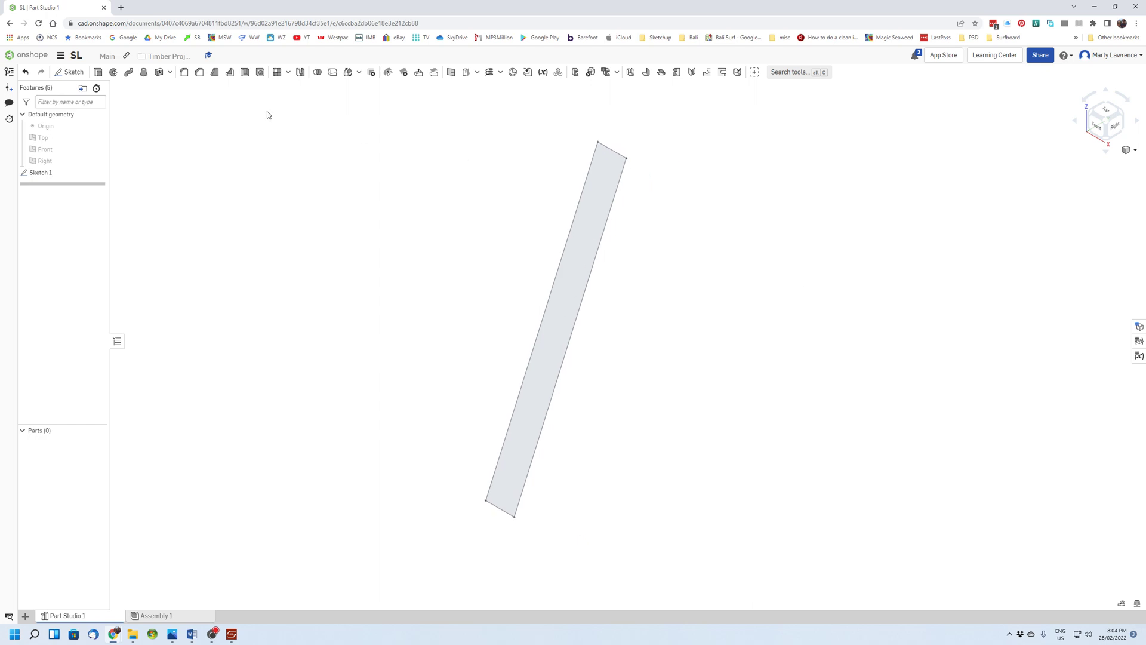
# Step: Extrude the leg profile 18 mm into a solid part
pyautogui.click(99, 72)
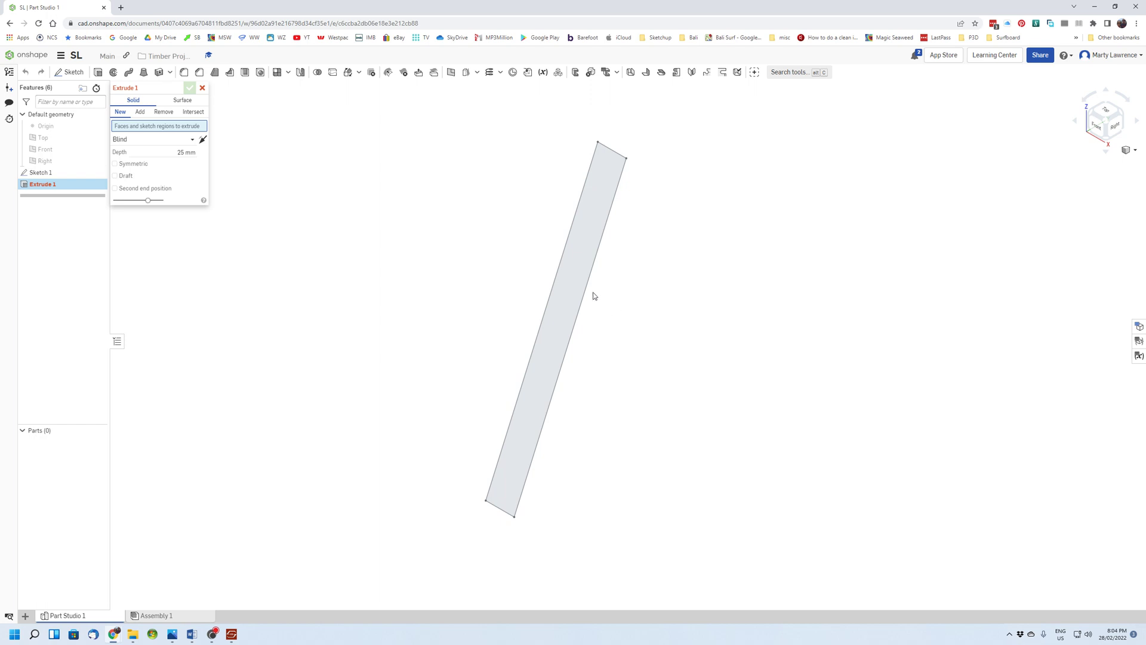
pyautogui.click(588, 216)
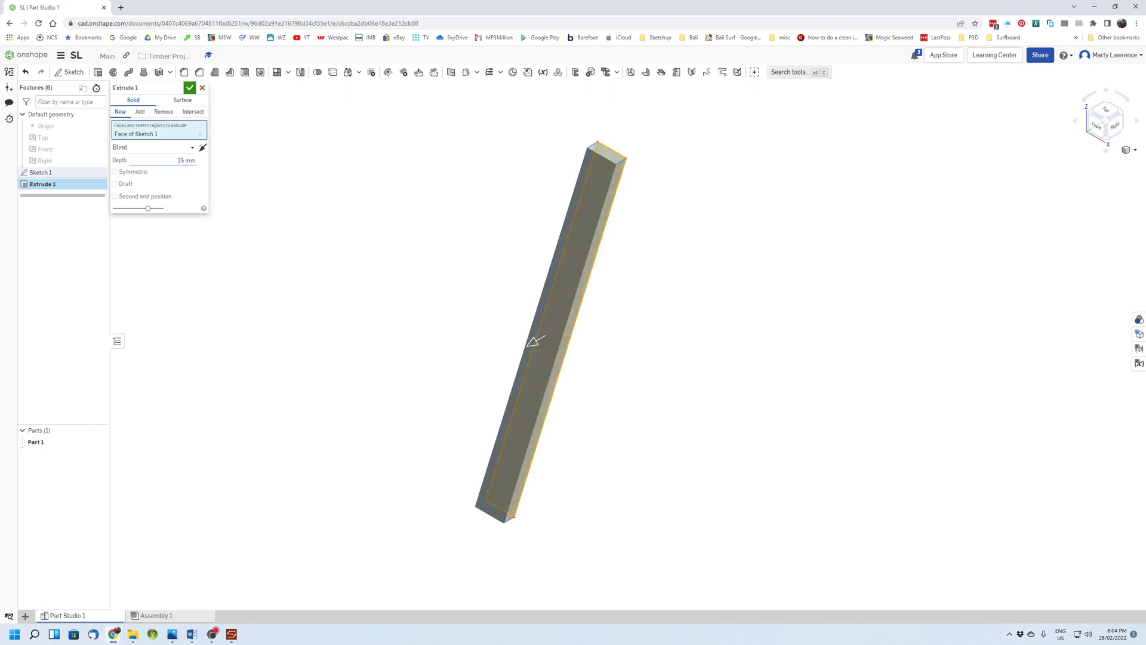
pyautogui.write('18')
pyautogui.press('Return')
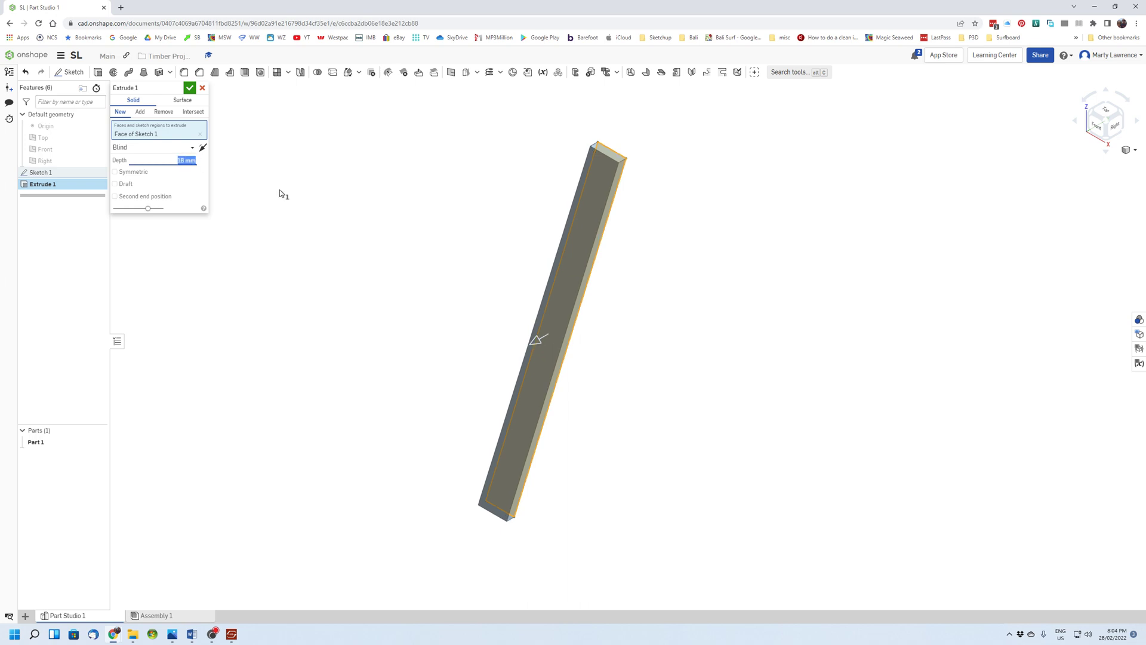
pyautogui.click(189, 89)
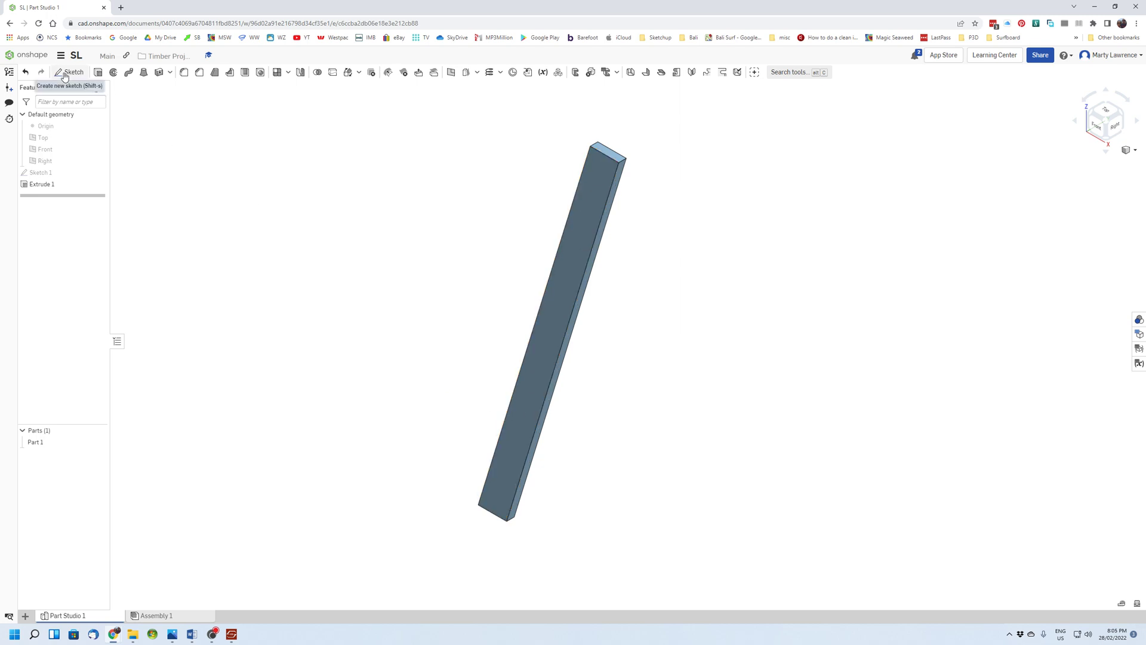
# Step: Start Sketch 2 on the leg's front face and view it normal to the face
pyautogui.click(65, 73)
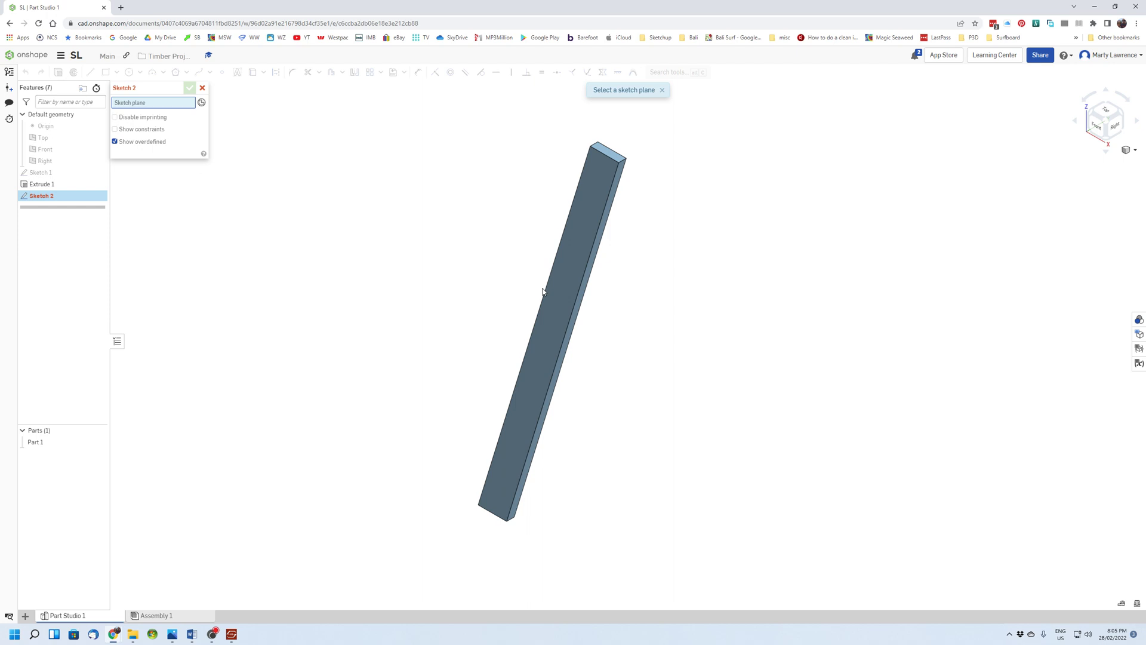
pyautogui.click(541, 371)
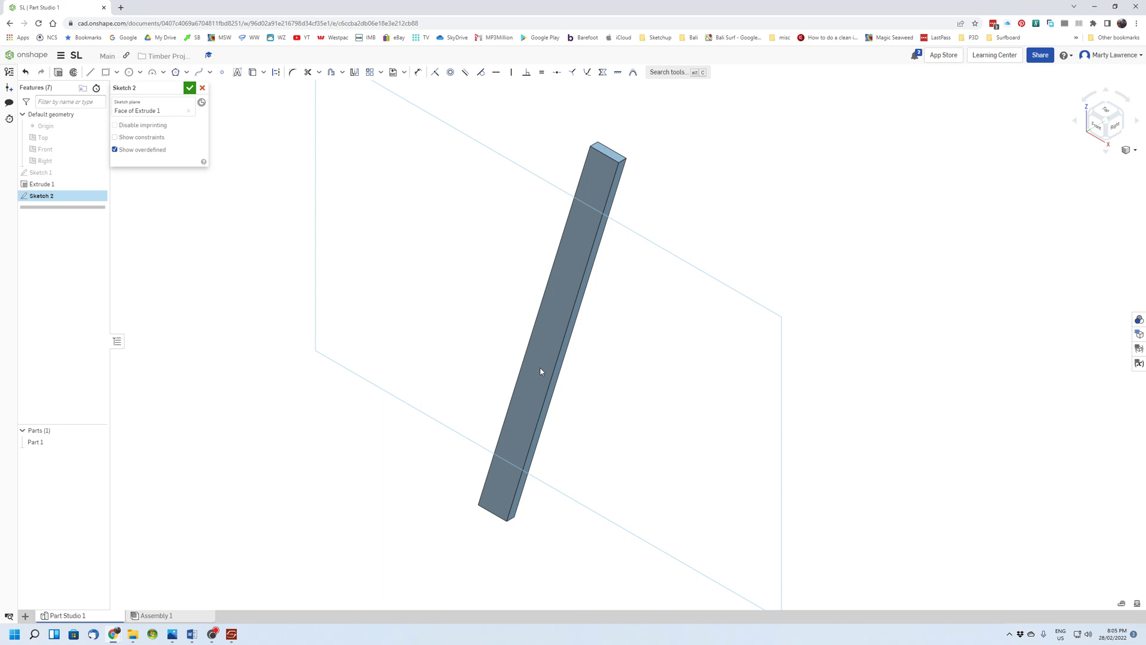
pyautogui.press('n')
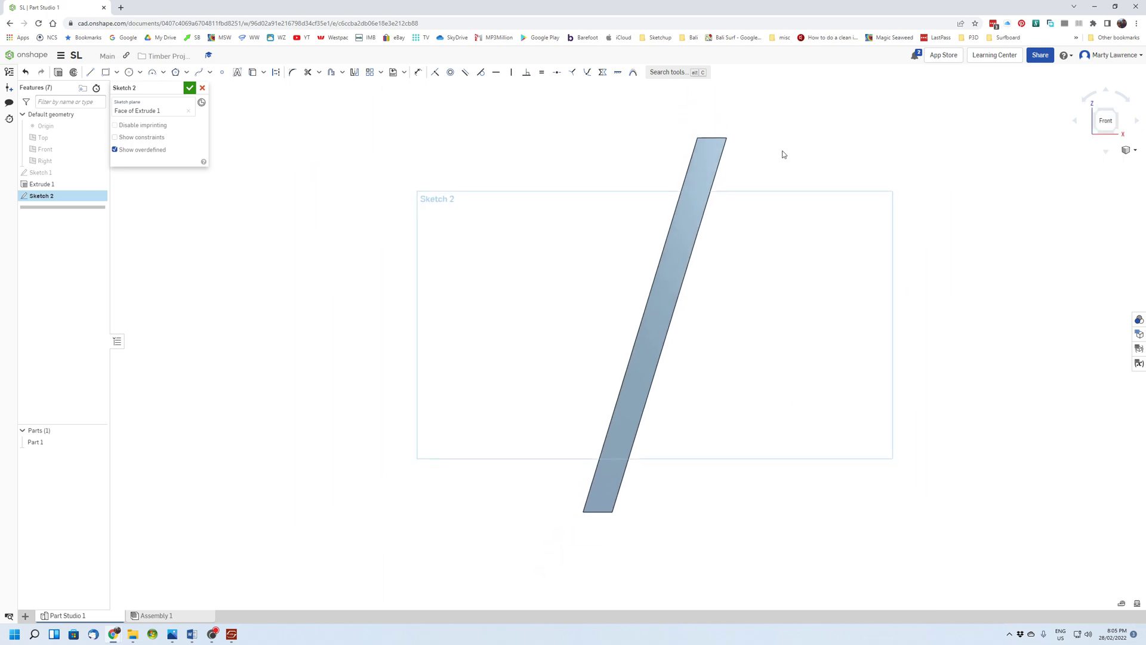
pyautogui.scroll(2, 766, 156)
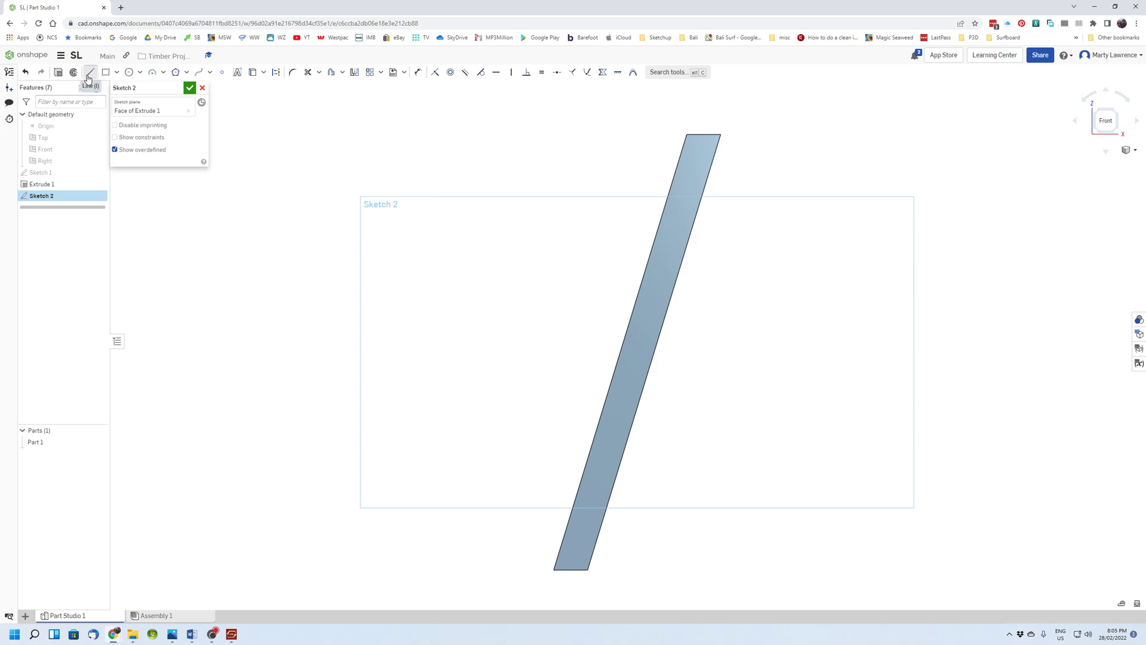
# Step: Draw the upper pair of cross lines edge to edge across the leg
pyautogui.click(90, 72)
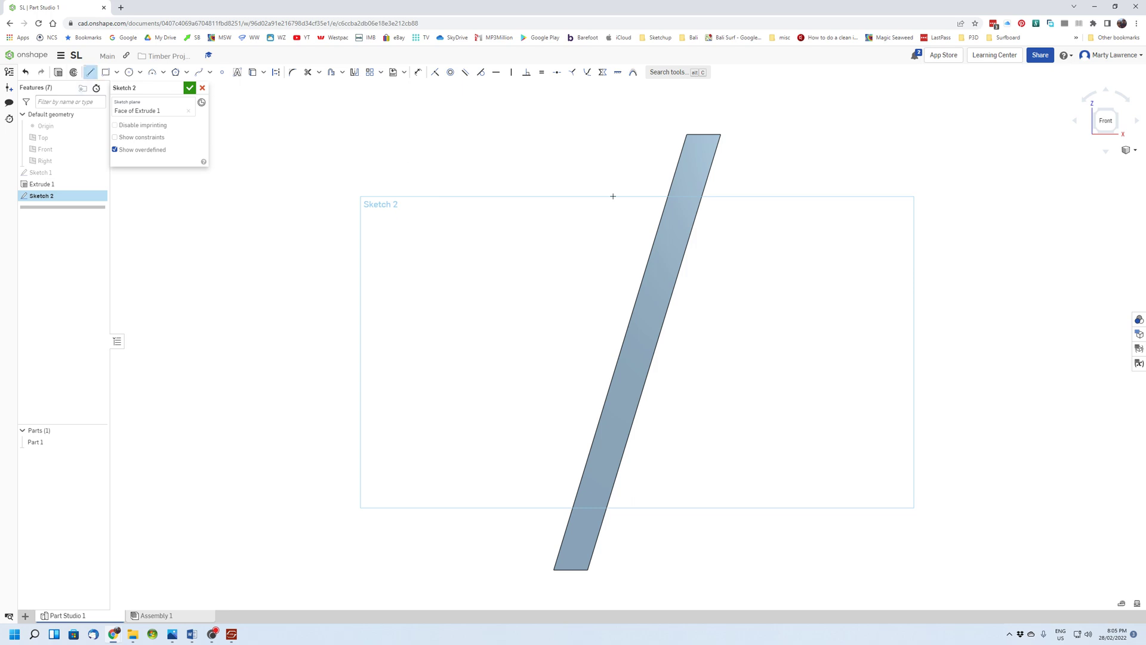
pyautogui.click(670, 182)
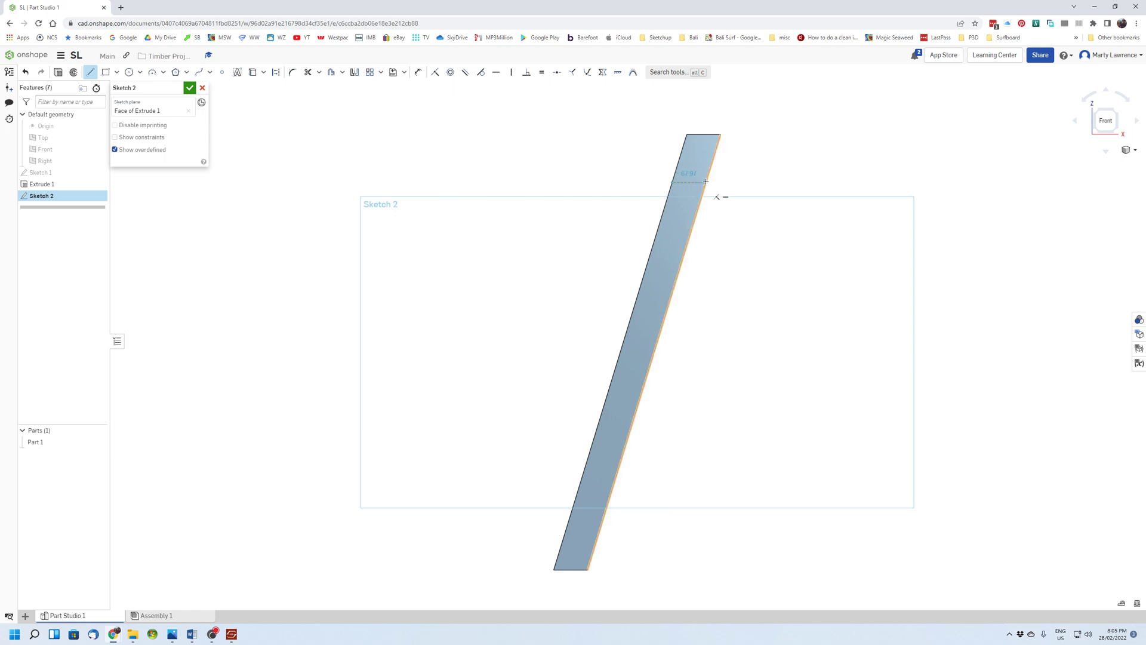
pyautogui.click(706, 181)
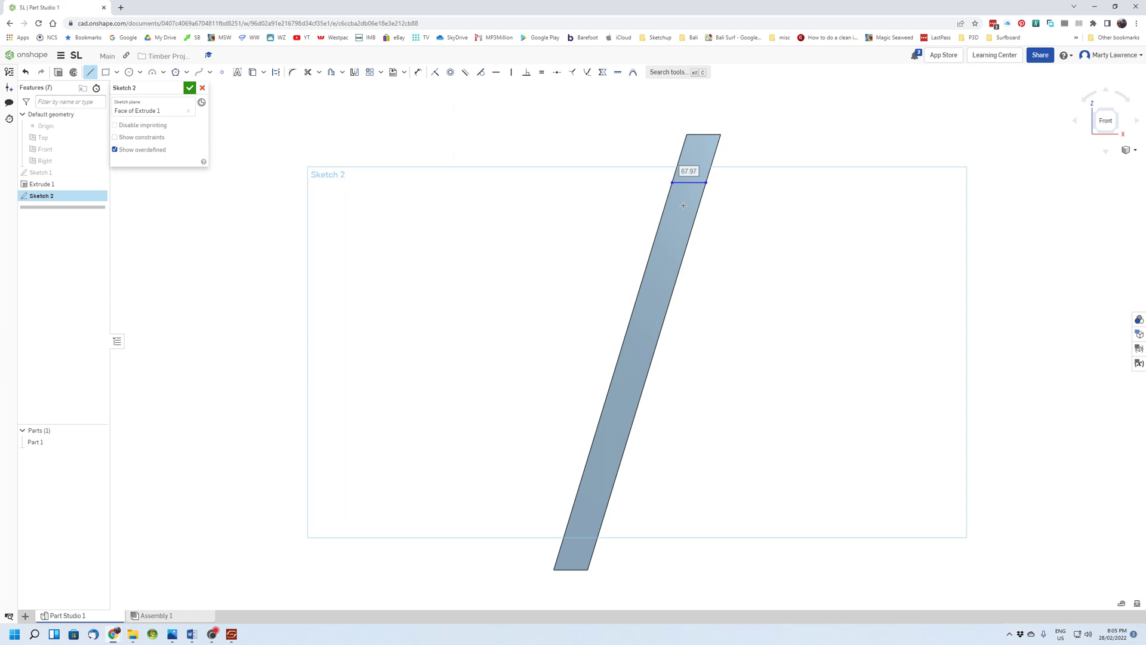
pyautogui.click(668, 195)
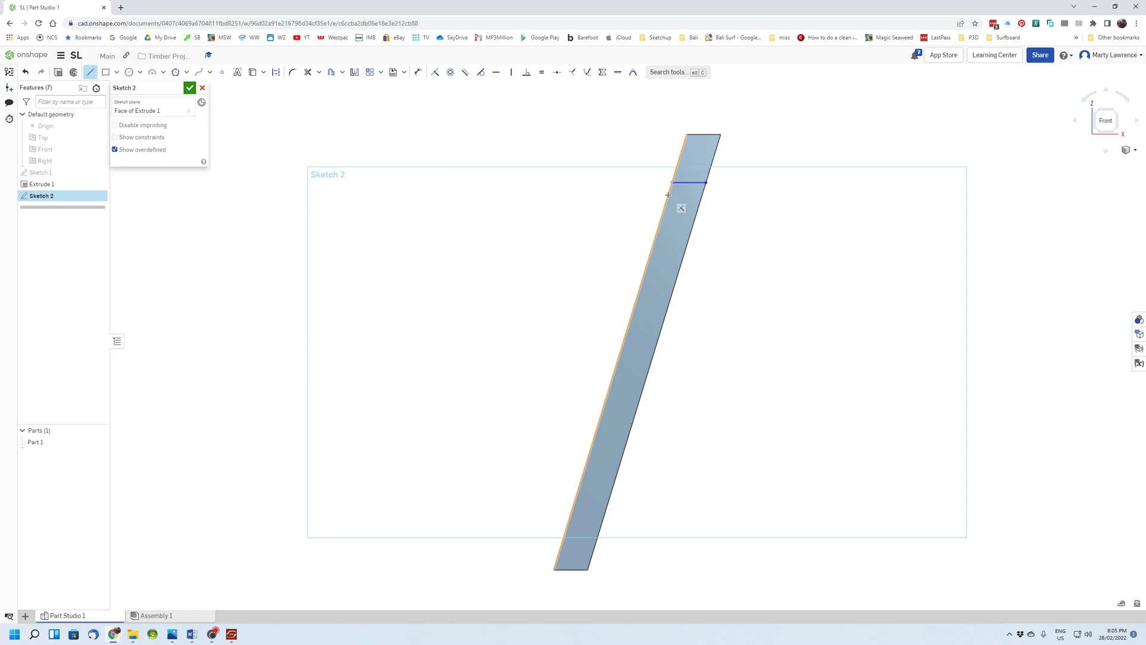
pyautogui.click(704, 194)
# Step: Draw the middle and bottom pairs of cross lines across the leg
pyautogui.click(644, 279)
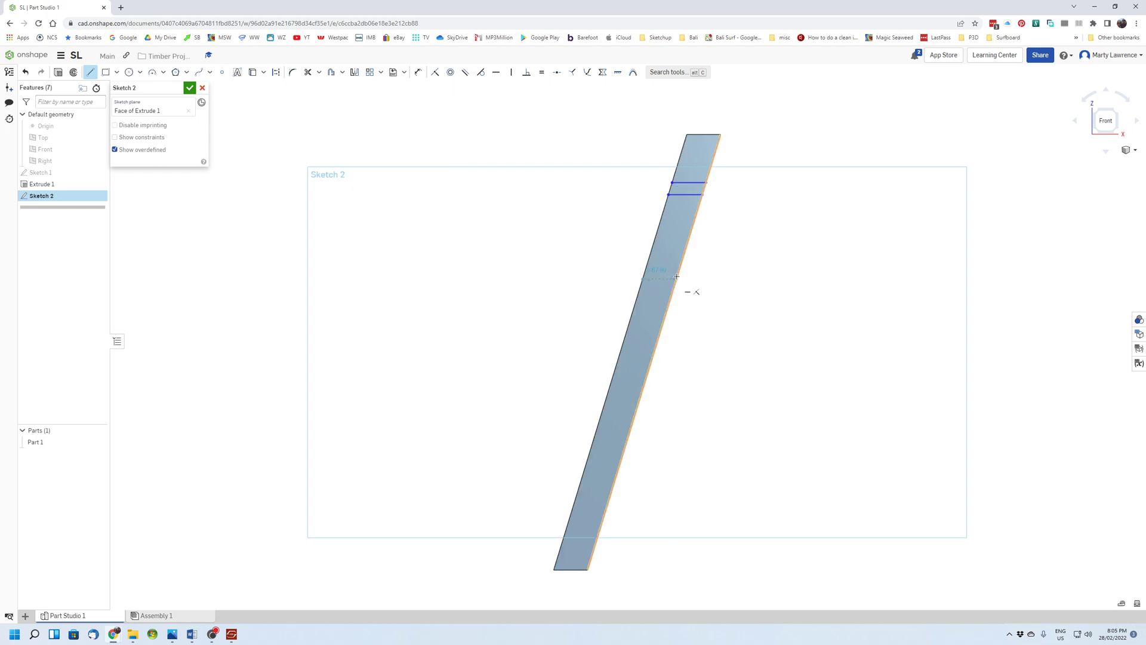
pyautogui.click(676, 278)
pyautogui.click(673, 288)
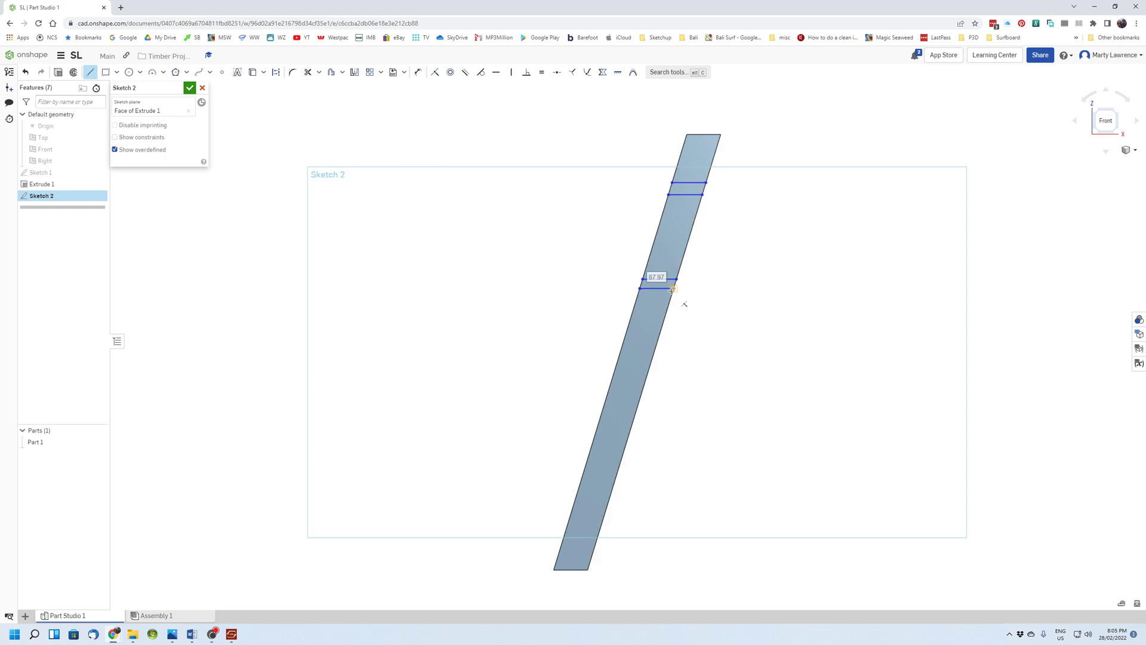
pyautogui.click(595, 432)
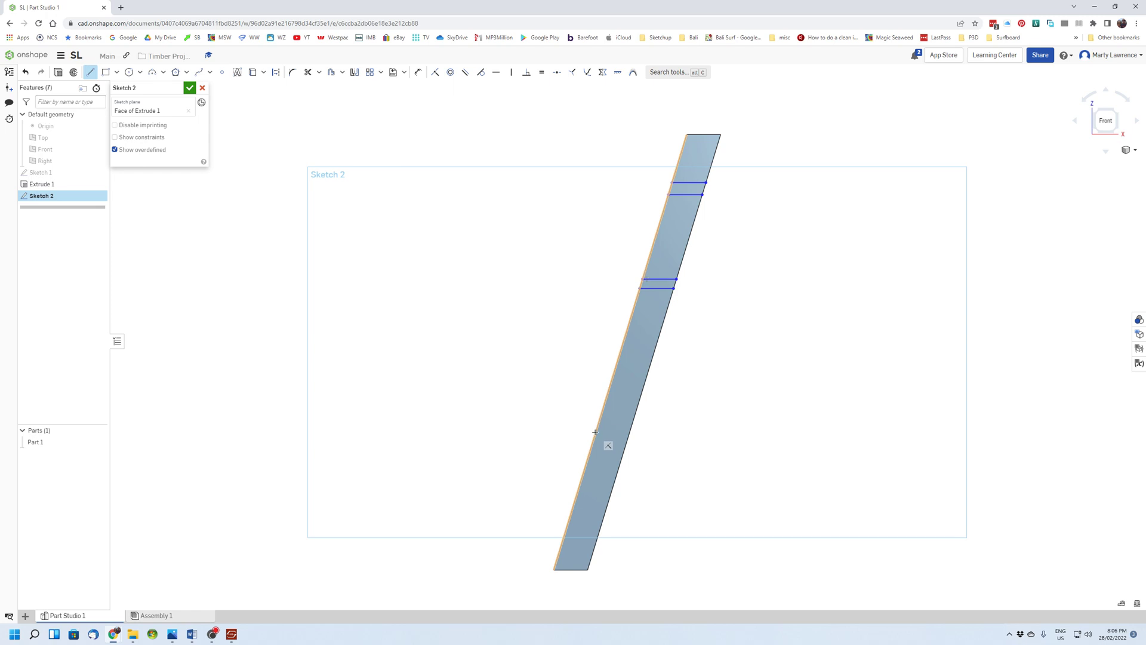
pyautogui.click(630, 432)
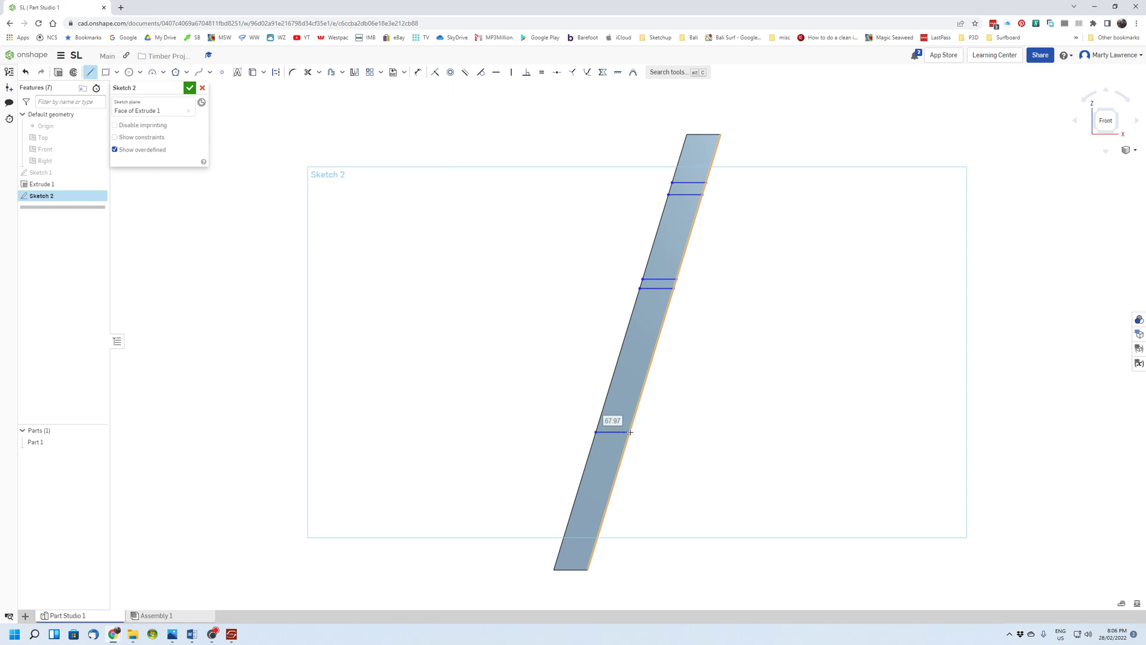
pyautogui.click(589, 452)
pyautogui.click(622, 452)
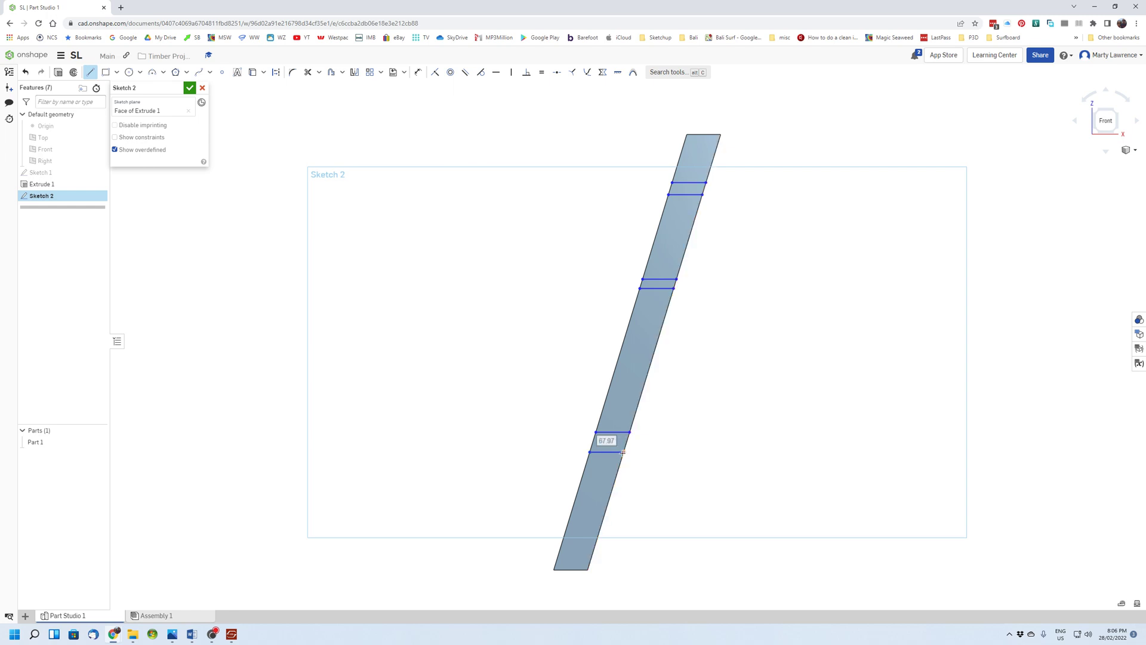
# Step: Dimension the top, middle and bottom slot line pairs to an 18 mm width each
pyautogui.click(418, 74)
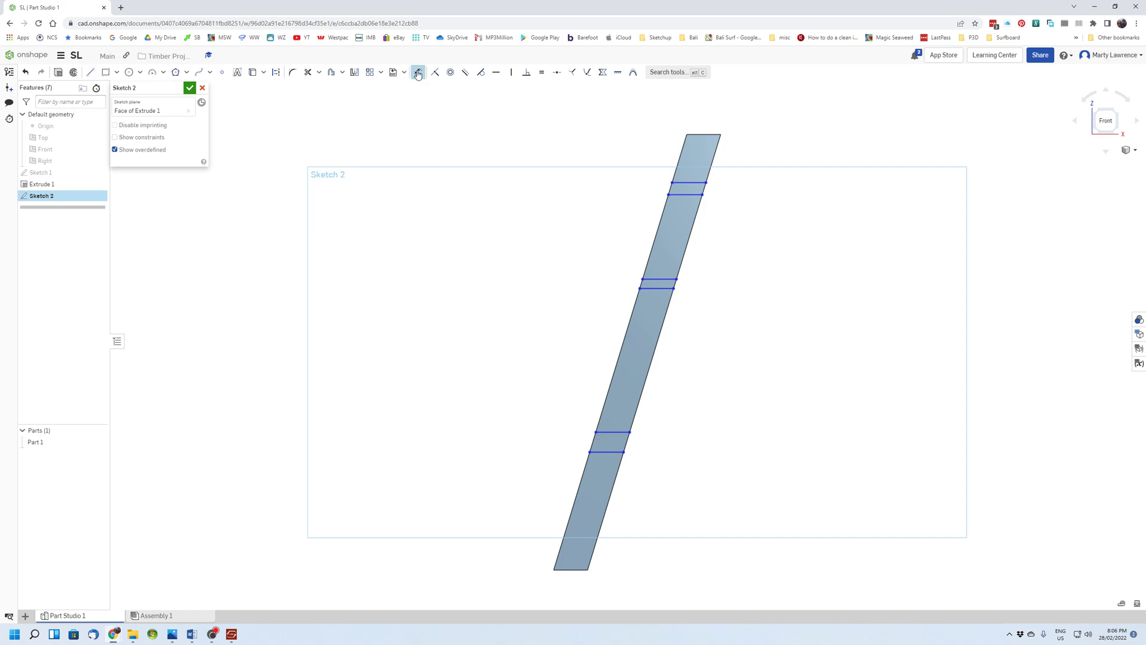
pyautogui.click(692, 185)
pyautogui.click(685, 195)
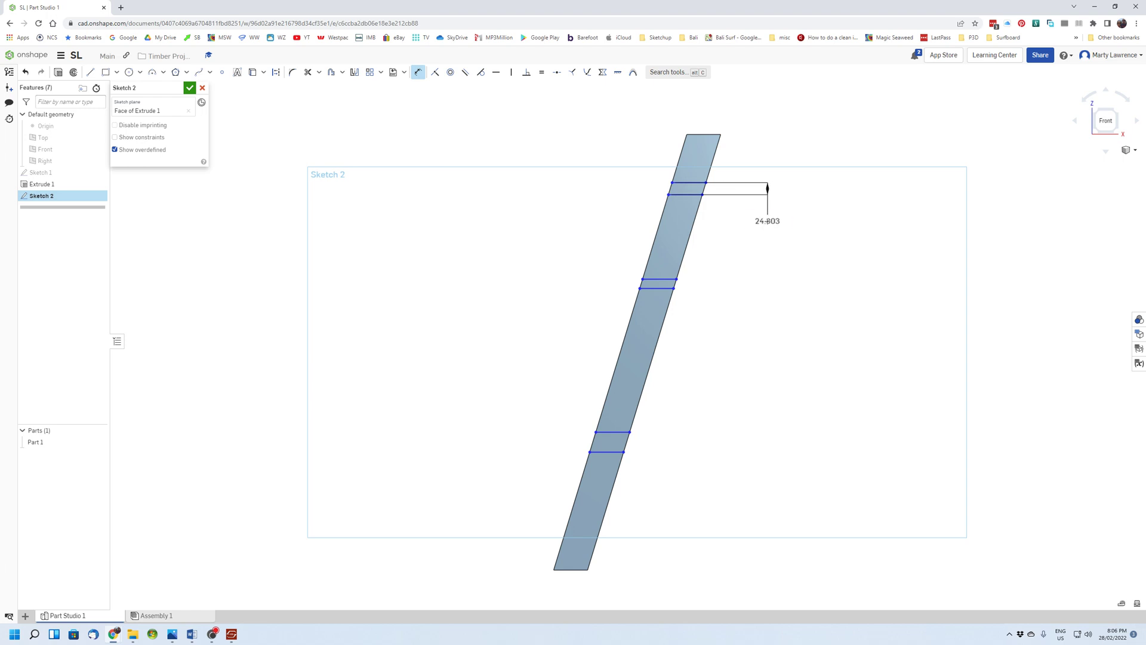
pyautogui.click(768, 221)
pyautogui.press('Return')
pyautogui.click(658, 280)
pyautogui.click(657, 288)
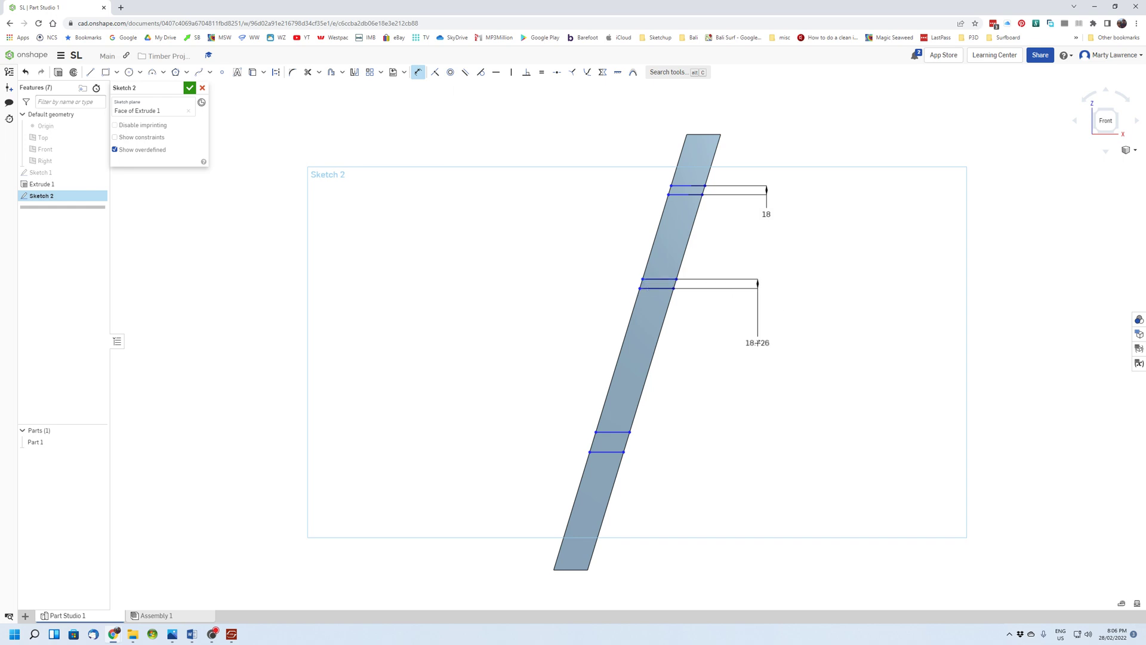
pyautogui.click(757, 342)
pyautogui.write('18')
pyautogui.press('Return')
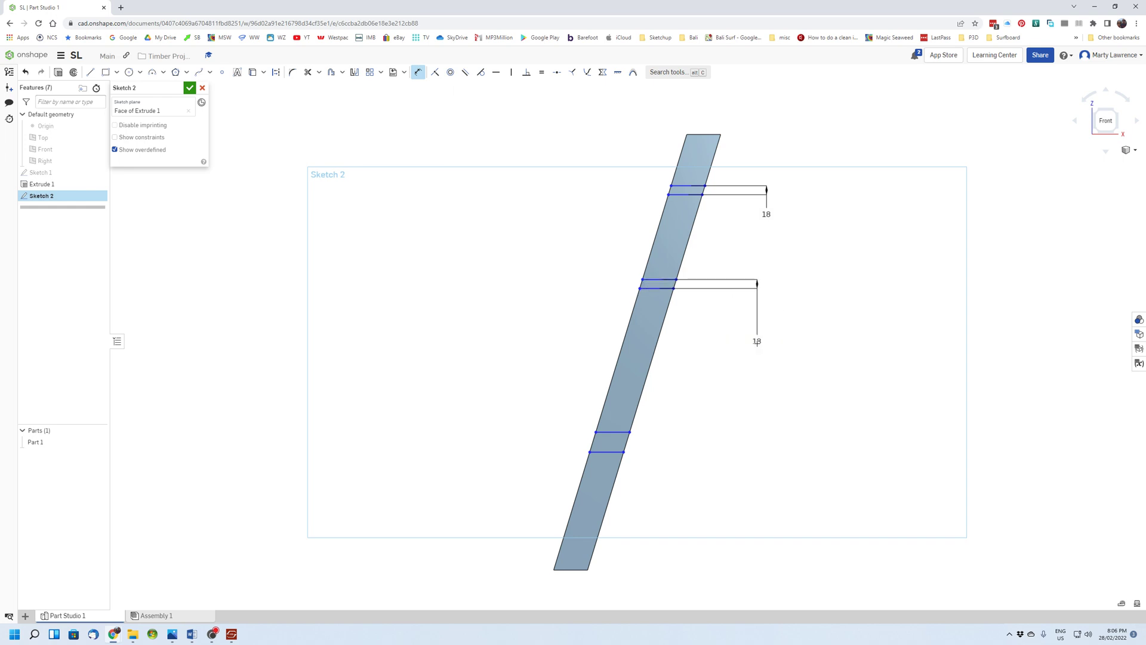
pyautogui.click(613, 432)
pyautogui.click(602, 452)
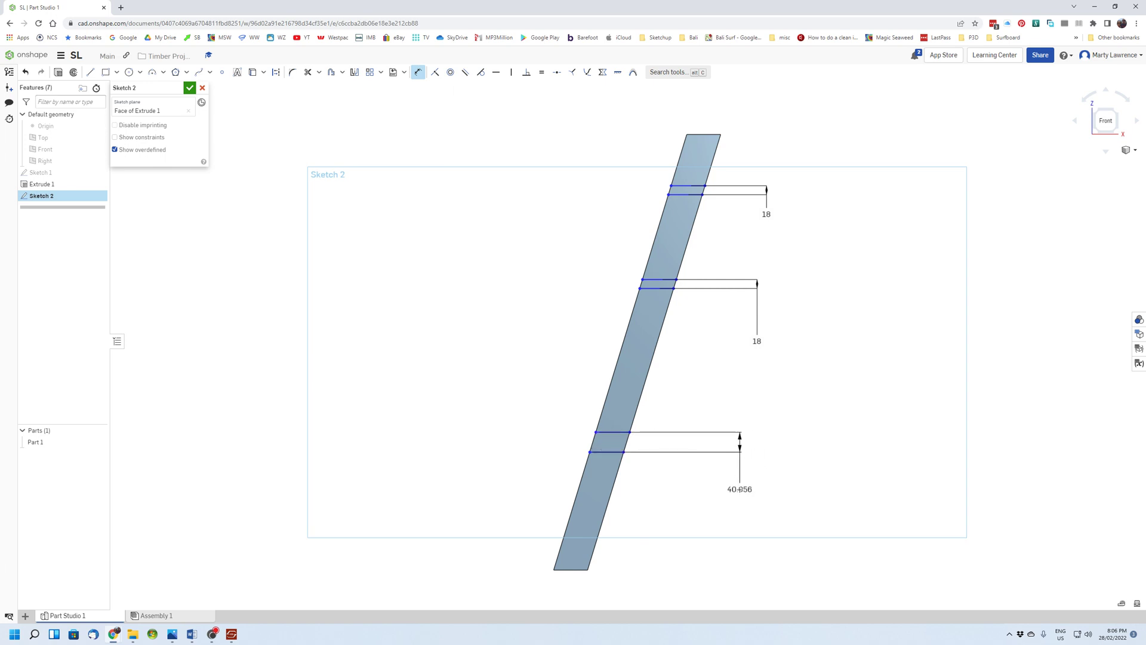
pyautogui.click(740, 490)
pyautogui.write('18')
pyautogui.press('Return')
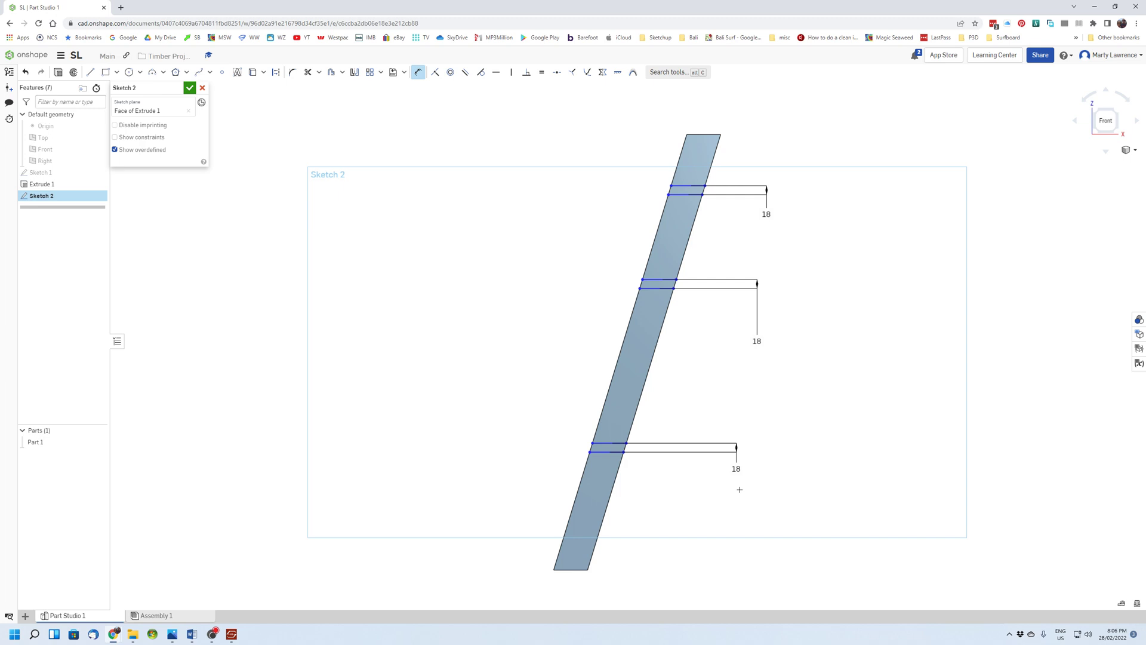
# Step: Place the bottom slot 210 from the leg's end and the middle slot 235 above it
pyautogui.click(590, 452)
pyautogui.click(572, 464)
pyautogui.write('210')
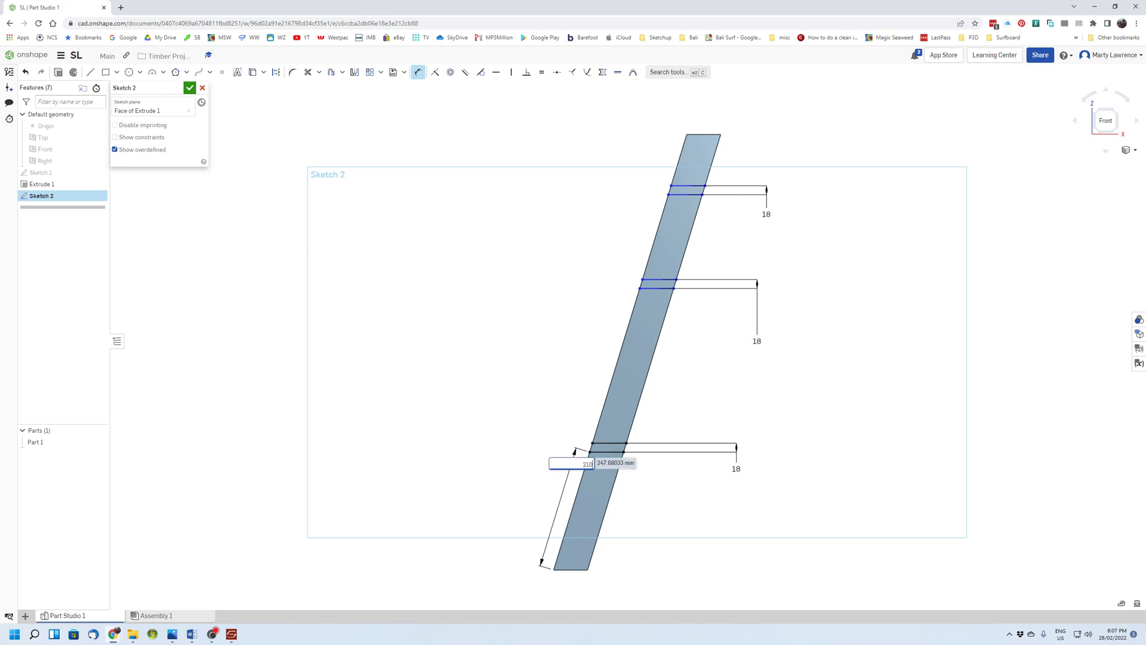
pyautogui.press('Return')
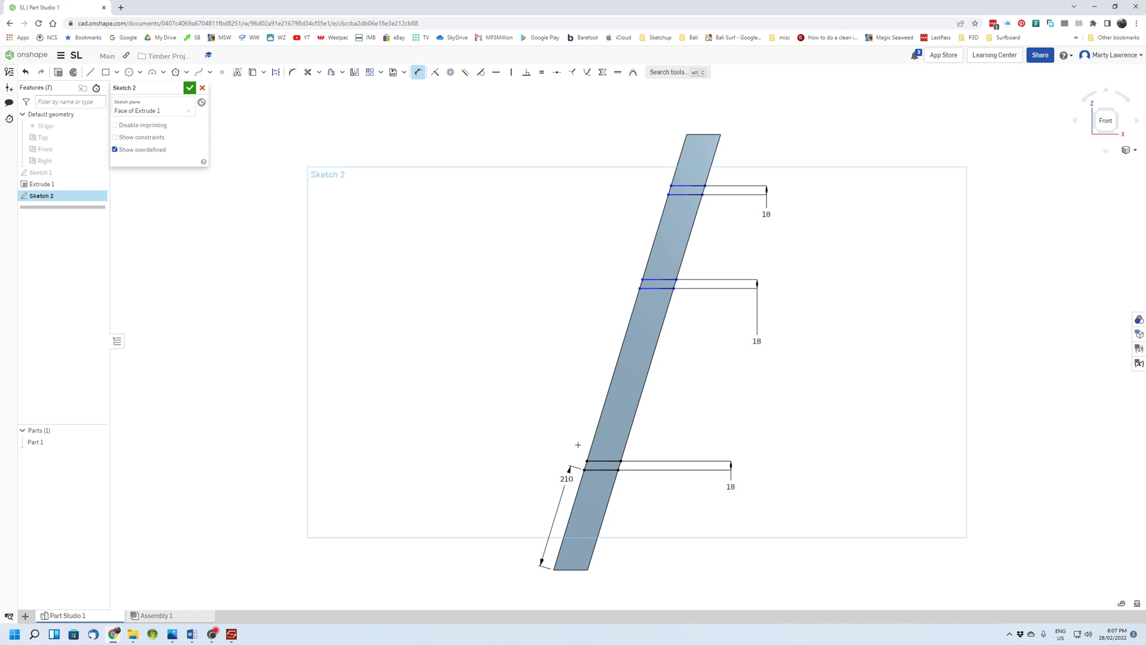
pyautogui.click(587, 461)
pyautogui.click(639, 287)
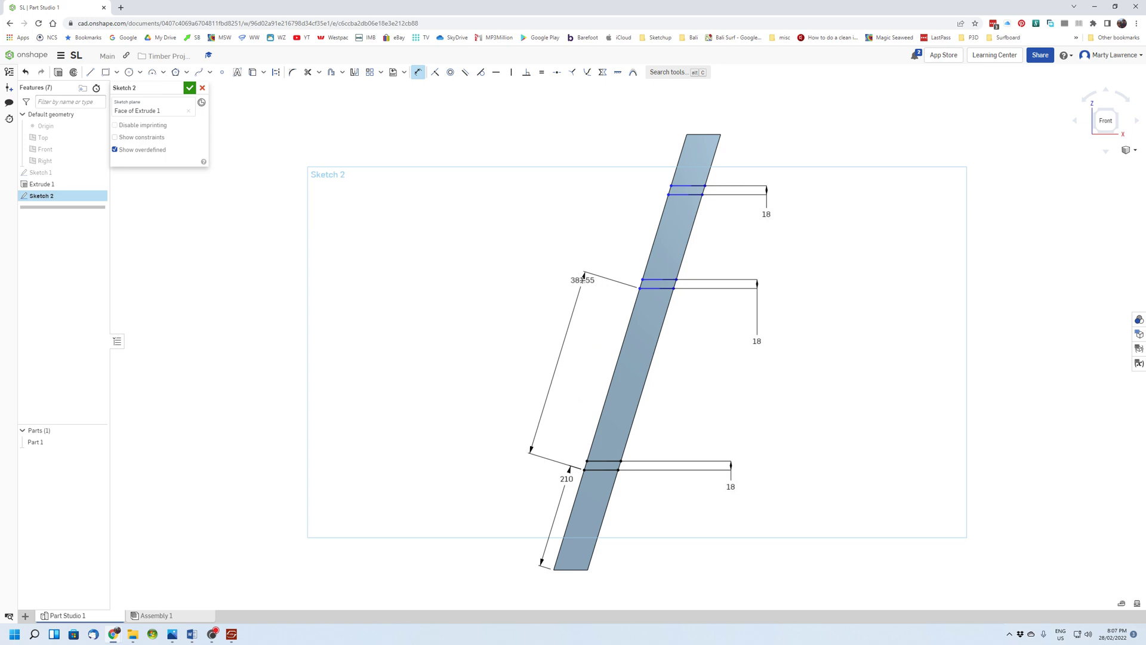
pyautogui.click(583, 277)
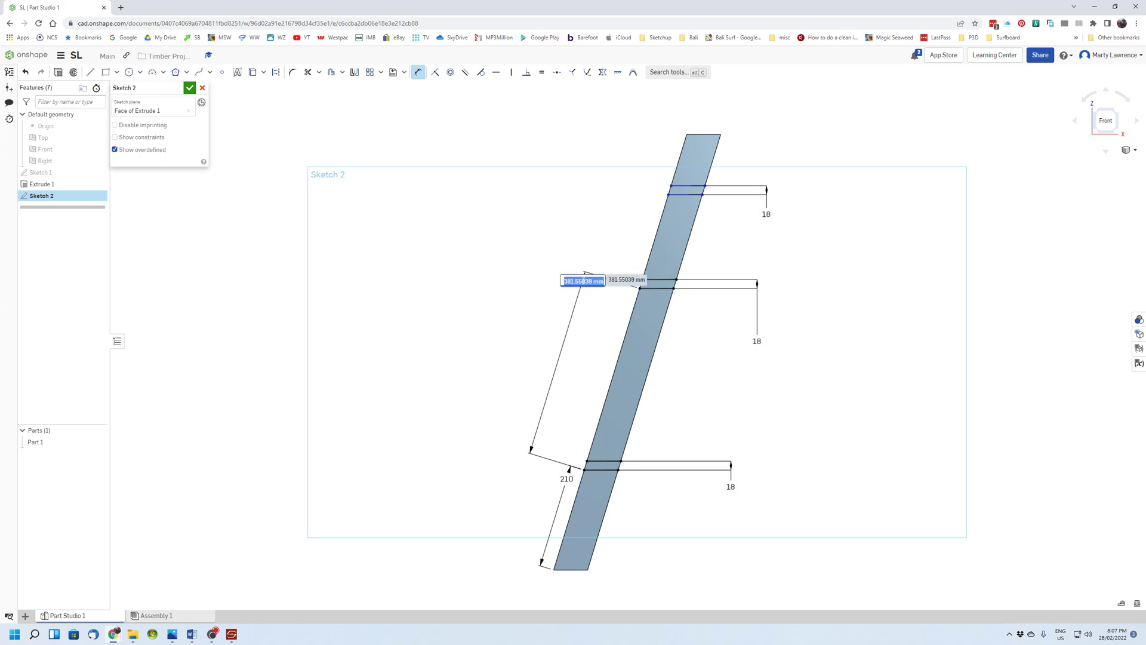
pyautogui.write('235')
pyautogui.press('Return')
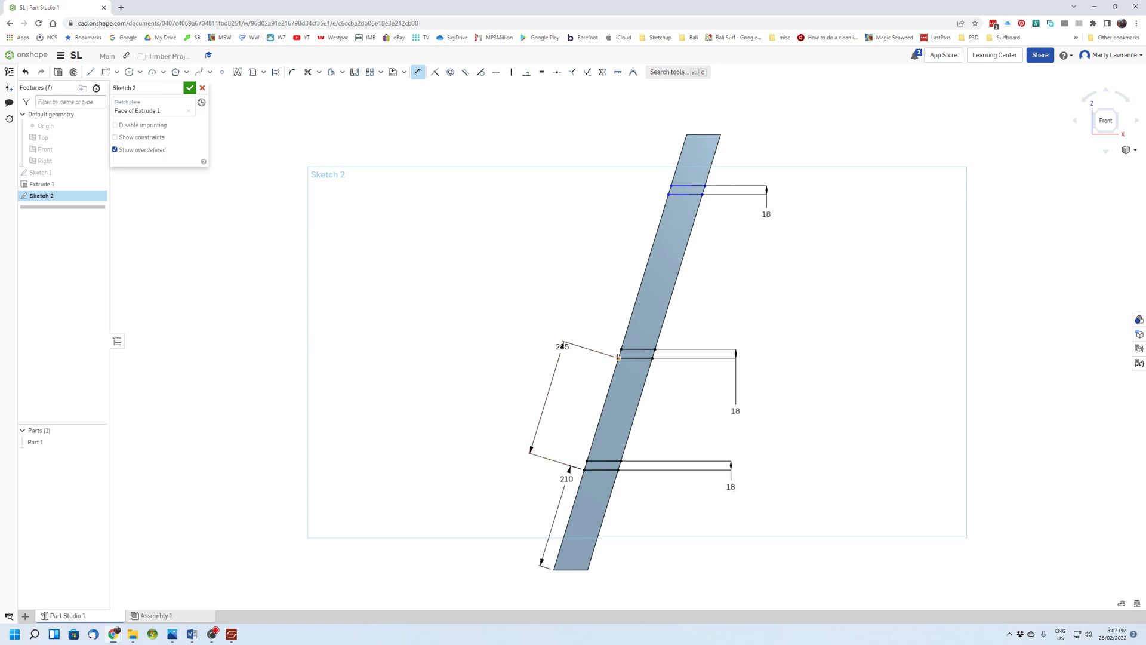
# Step: Space the top slot 235 above the middle slot and close Sketch 2
pyautogui.click(618, 357)
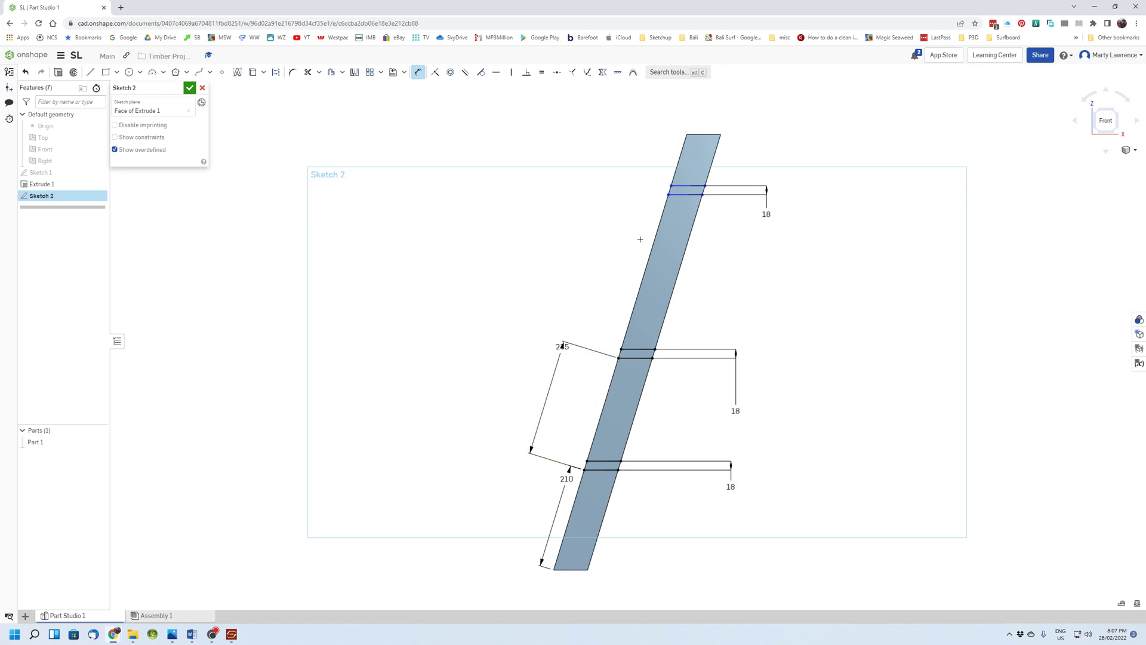
pyautogui.click(669, 194)
pyautogui.click(603, 185)
pyautogui.write('235')
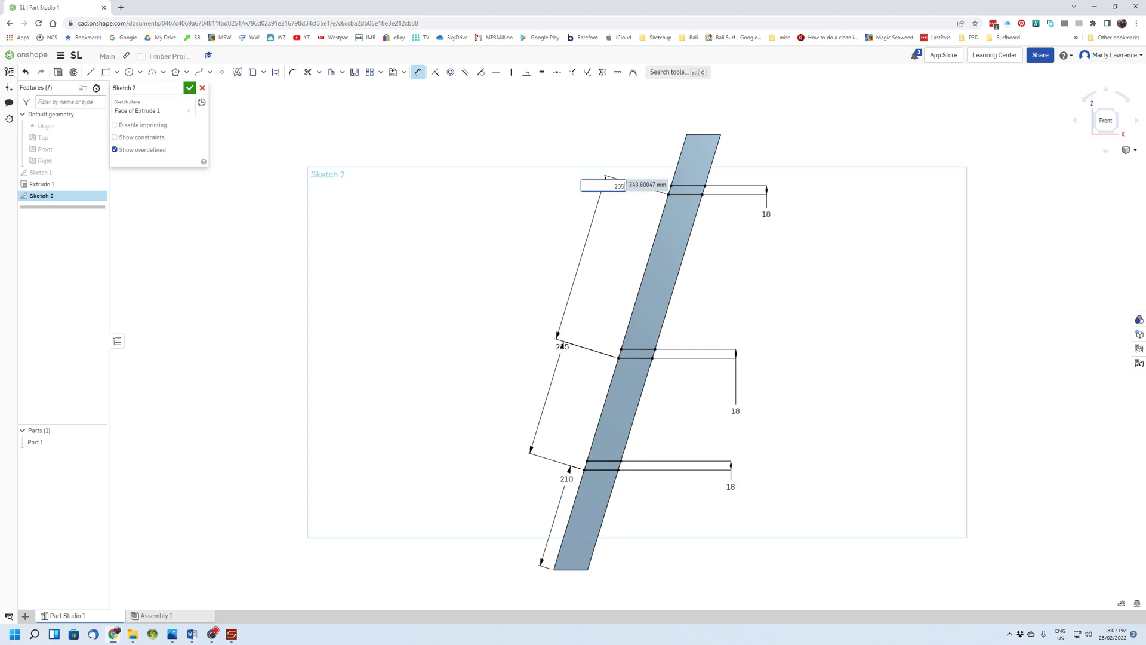
pyautogui.press('Return')
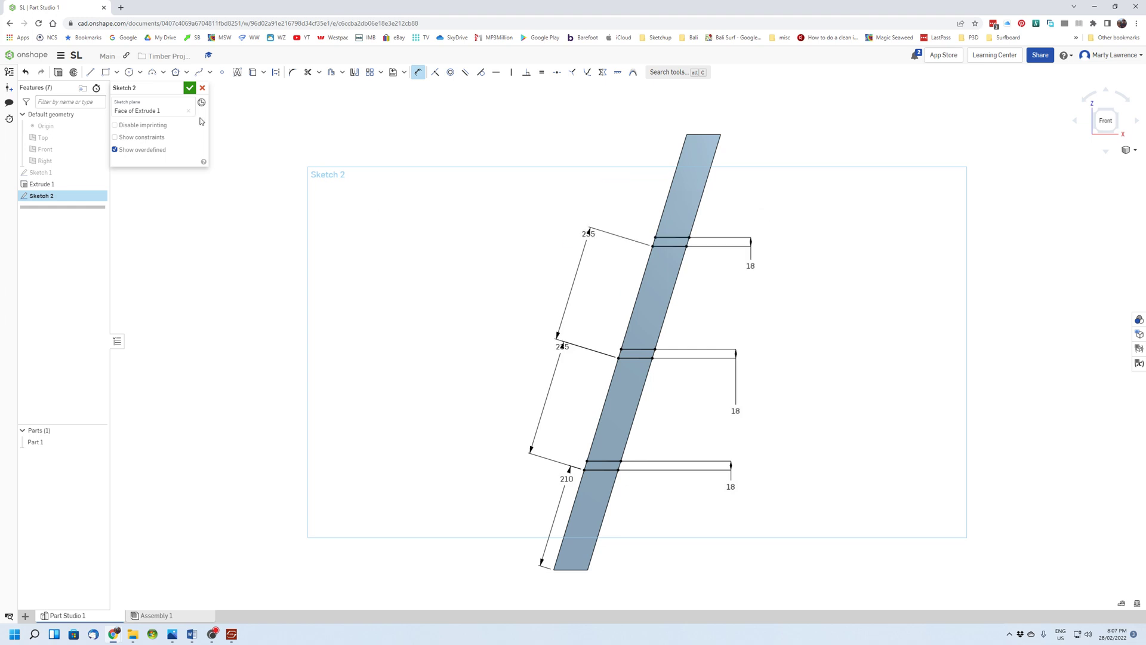
pyautogui.click(190, 89)
pyautogui.rightClick(793, 284)
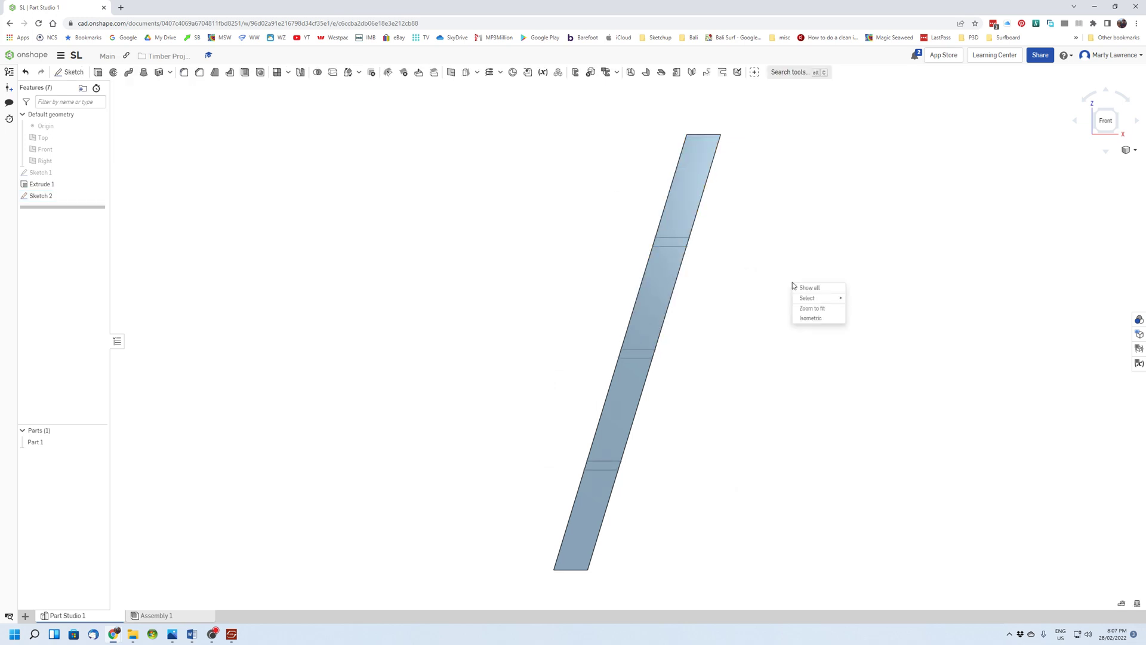
# Step: Switch to isometric view and extrude the three slot regions
pyautogui.click(811, 317)
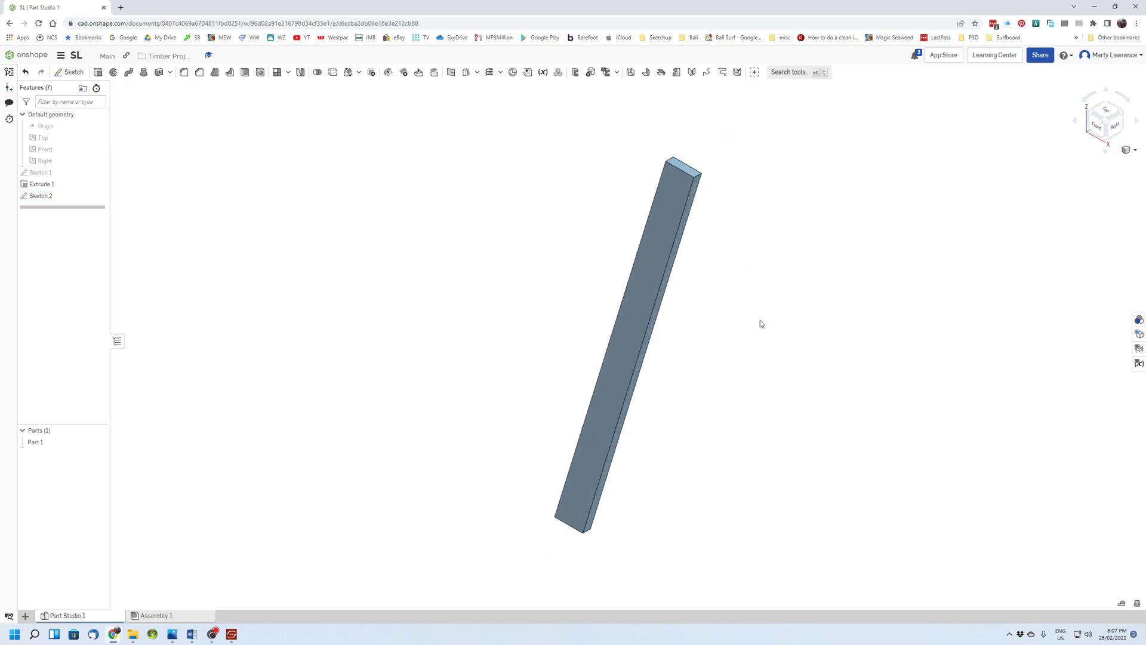
pyautogui.click(98, 72)
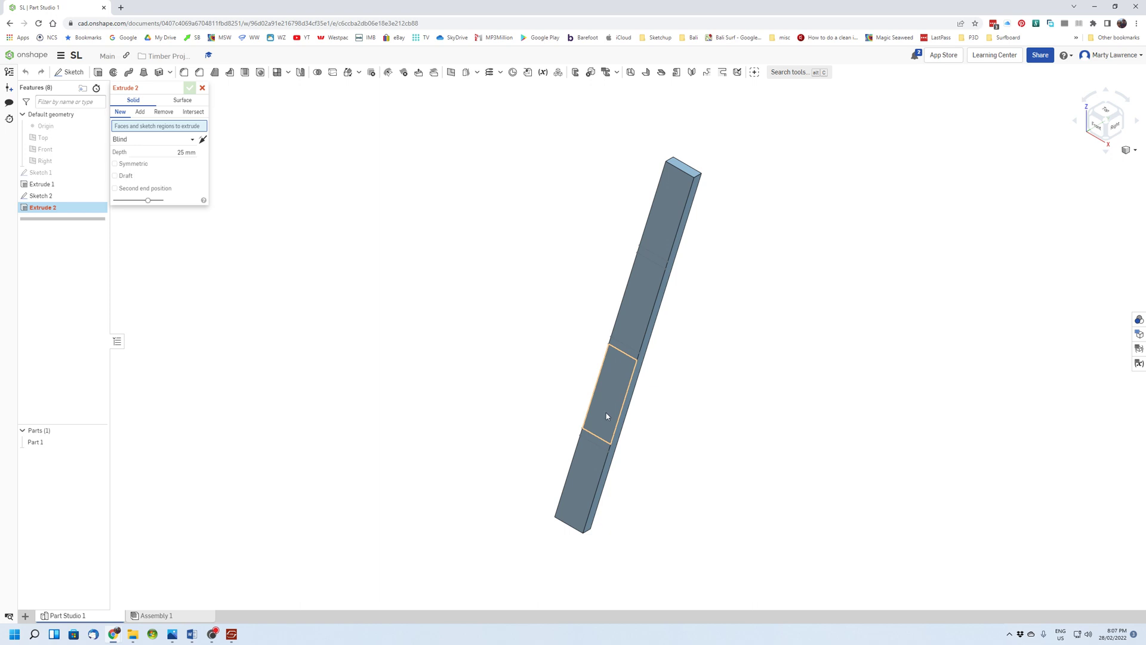
pyautogui.click(596, 442)
pyautogui.click(621, 348)
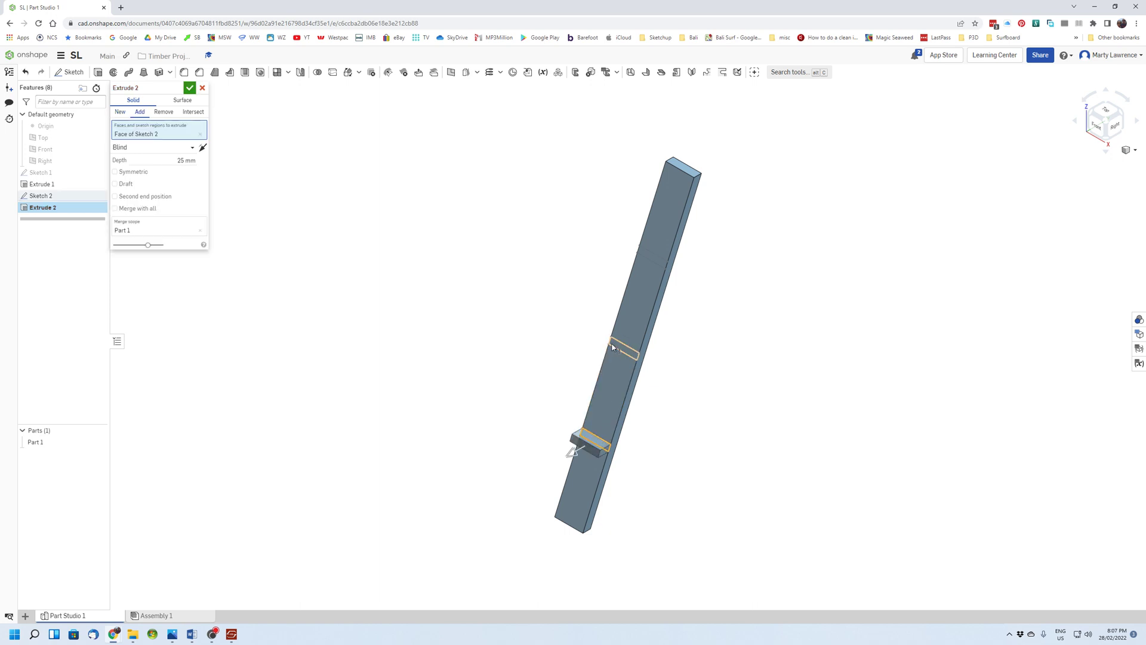
pyautogui.click(657, 257)
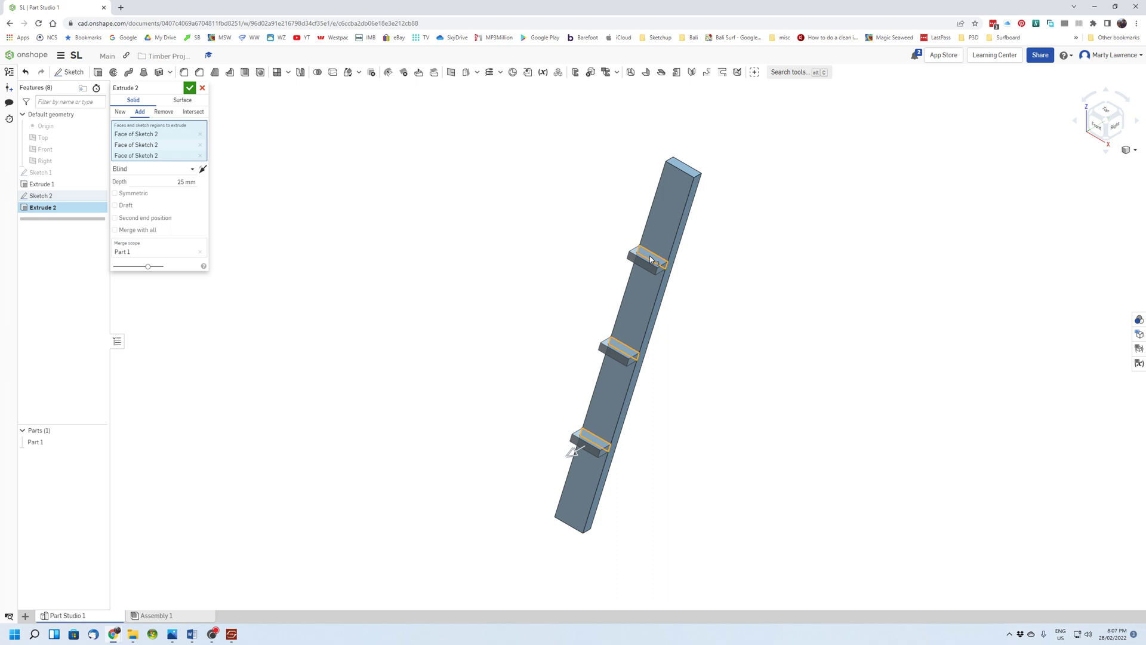
# Step: Make the extrude a 6 mm-deep Remove cut directed into the leg
pyautogui.click(163, 112)
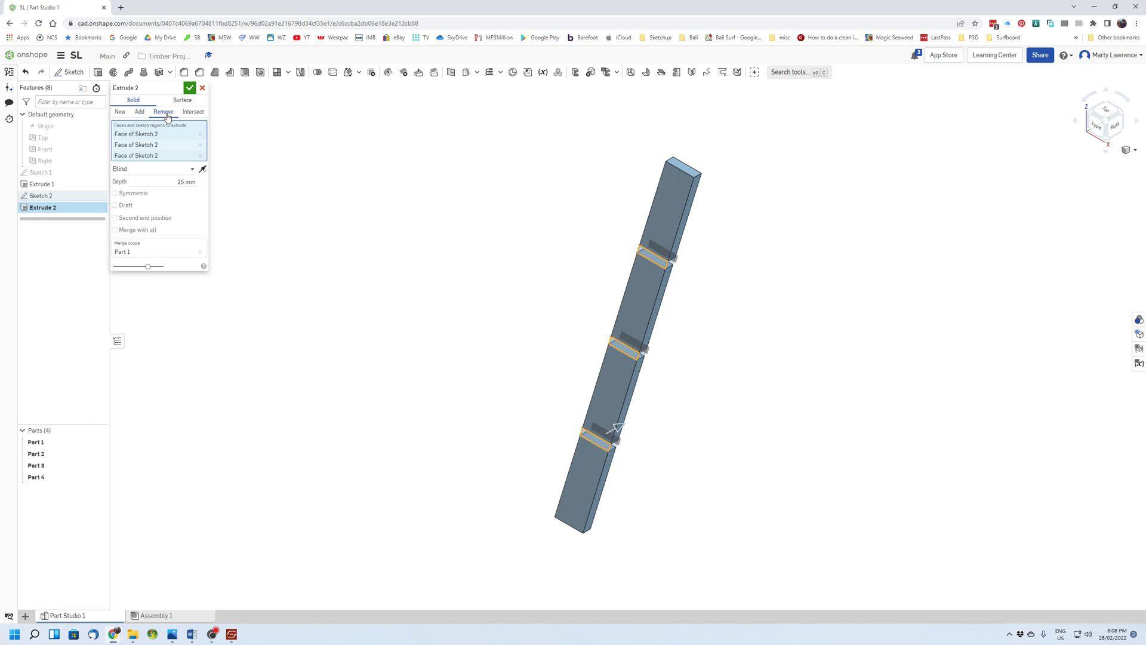
pyautogui.click(186, 182)
pyautogui.write('6')
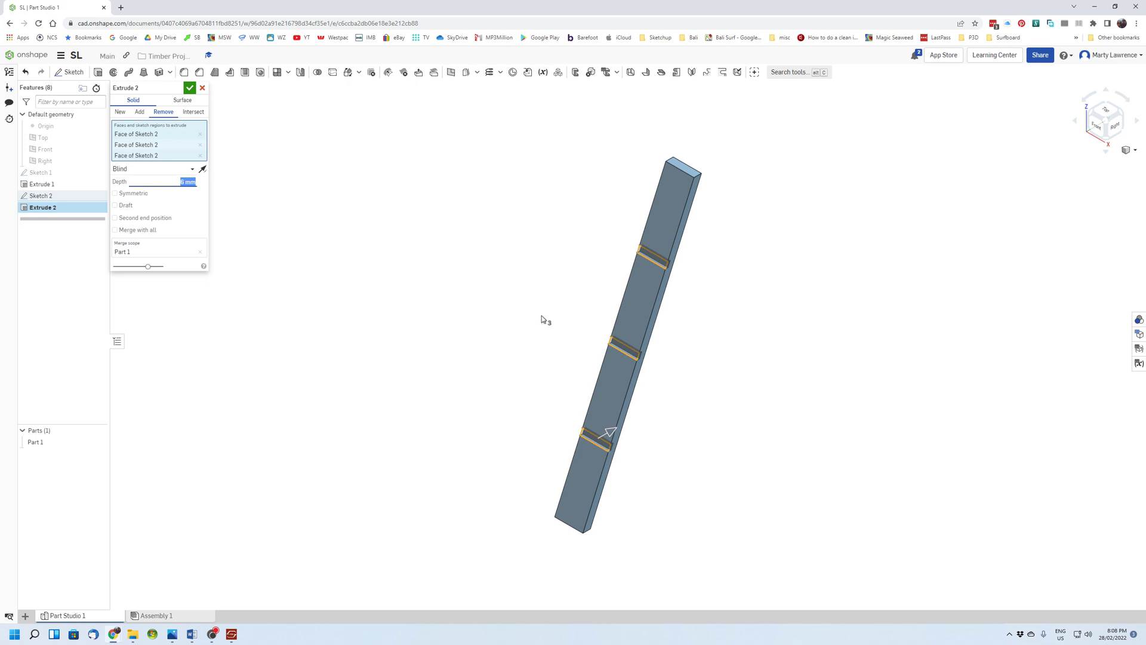
pyautogui.scroll(5, 647, 356)
pyautogui.scroll(-10, 647, 366)
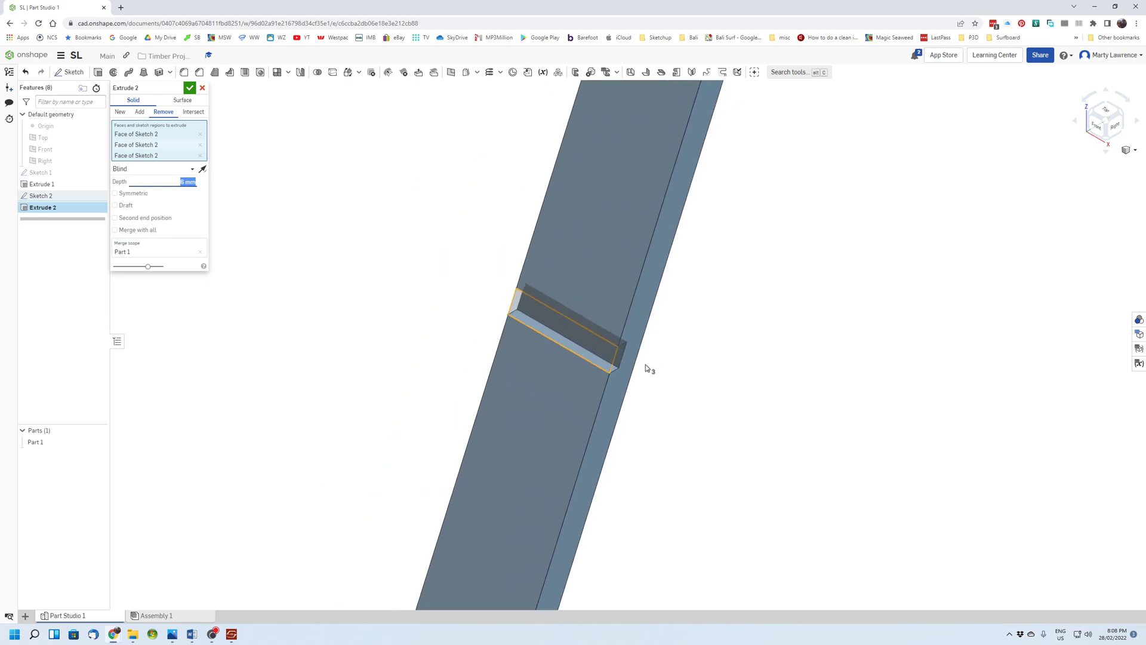
pyautogui.scroll(2, 647, 367)
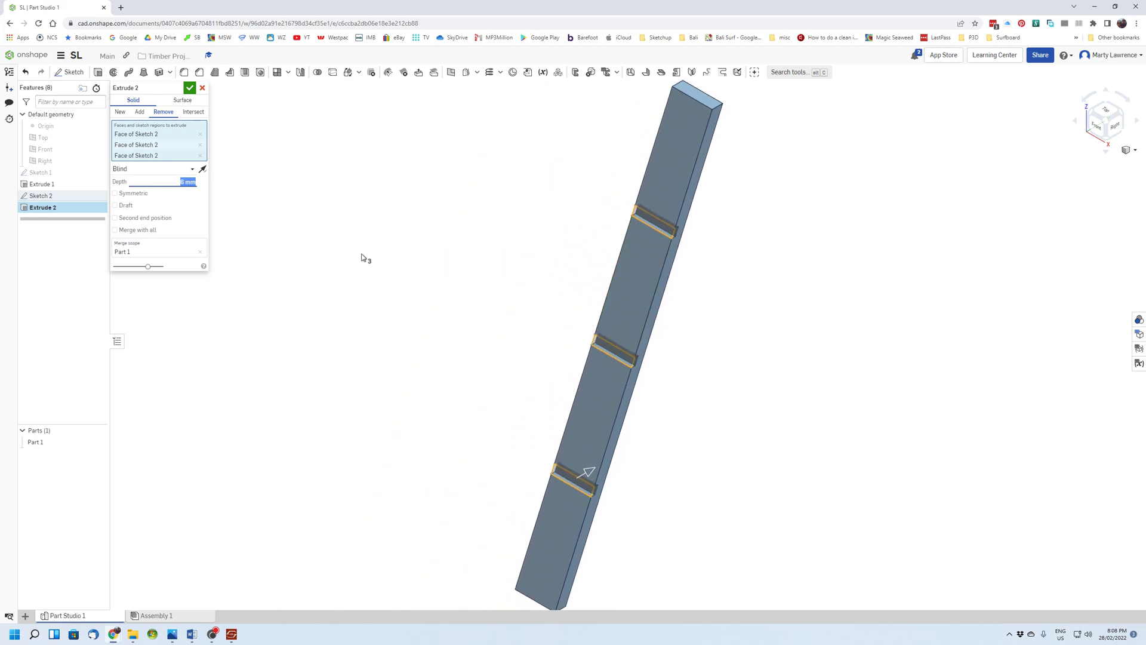
pyautogui.click(203, 170)
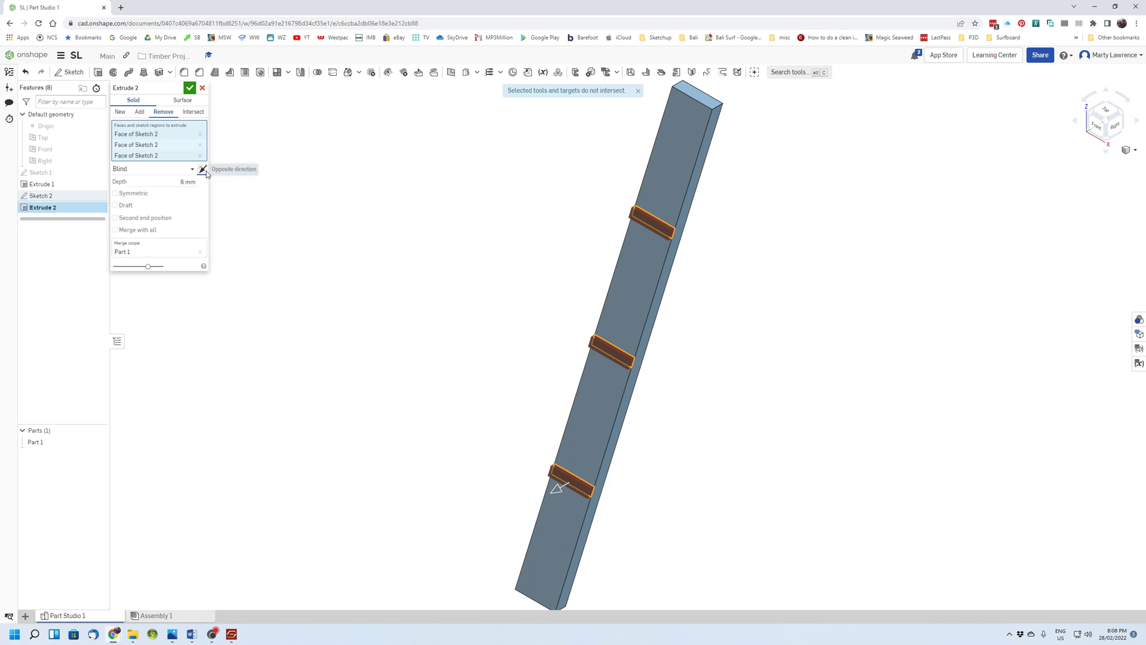
pyautogui.click(203, 170)
pyautogui.scroll(-3, 435, 266)
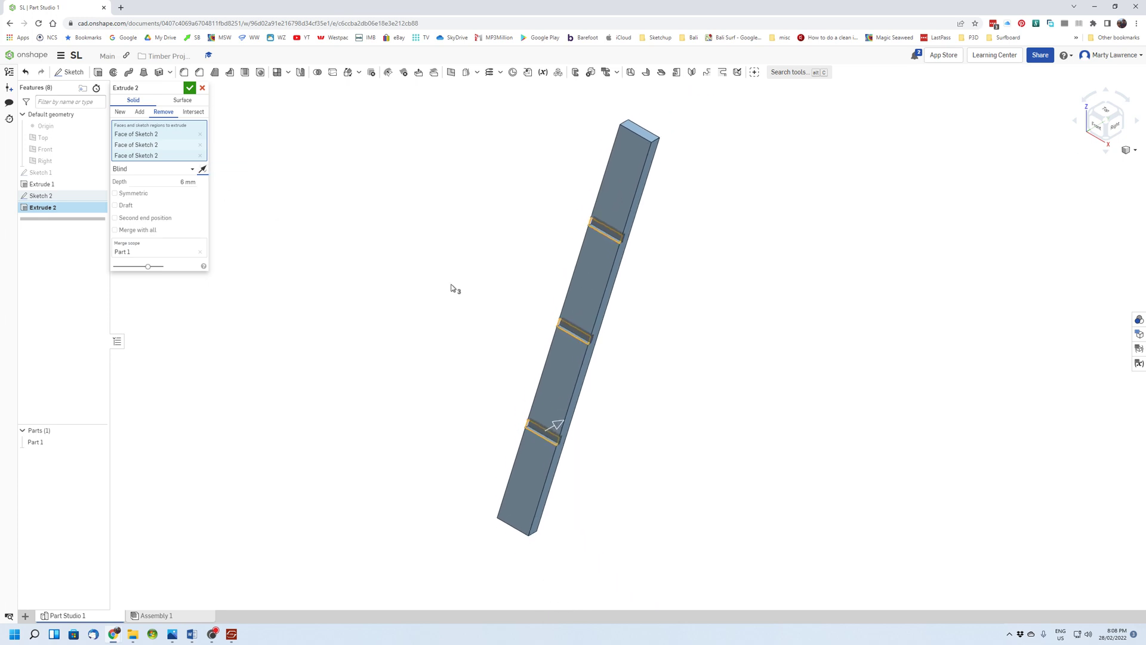
pyautogui.click(189, 88)
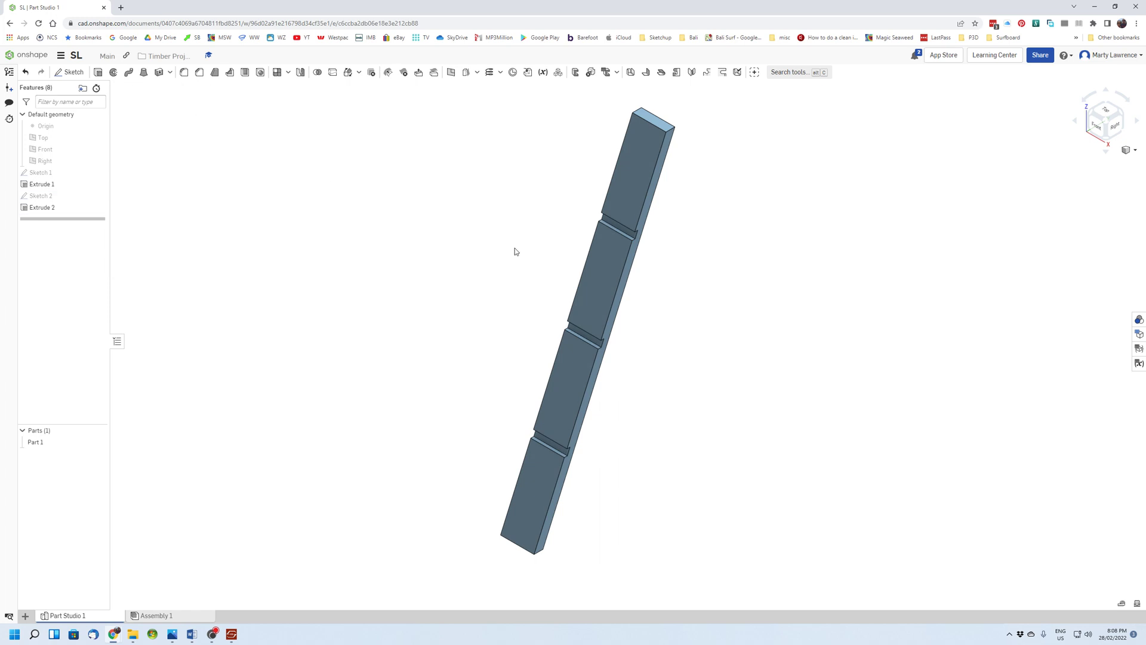
pyautogui.scroll(-3, 516, 251)
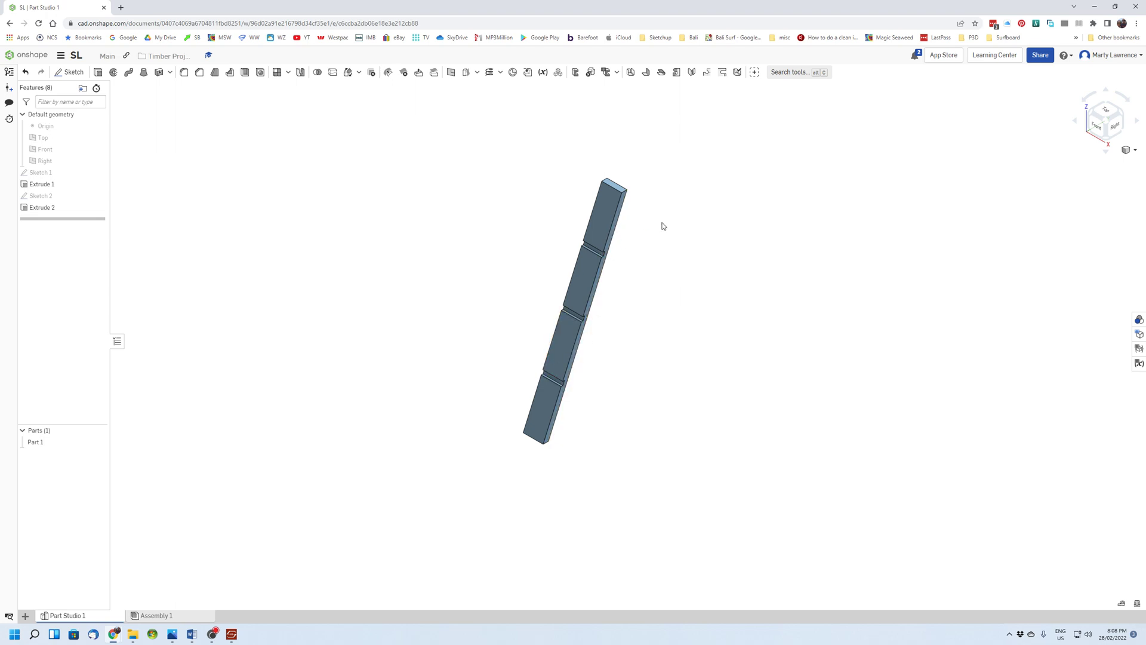
pyautogui.scroll(1, 657, 228)
pyautogui.scroll(2, 655, 228)
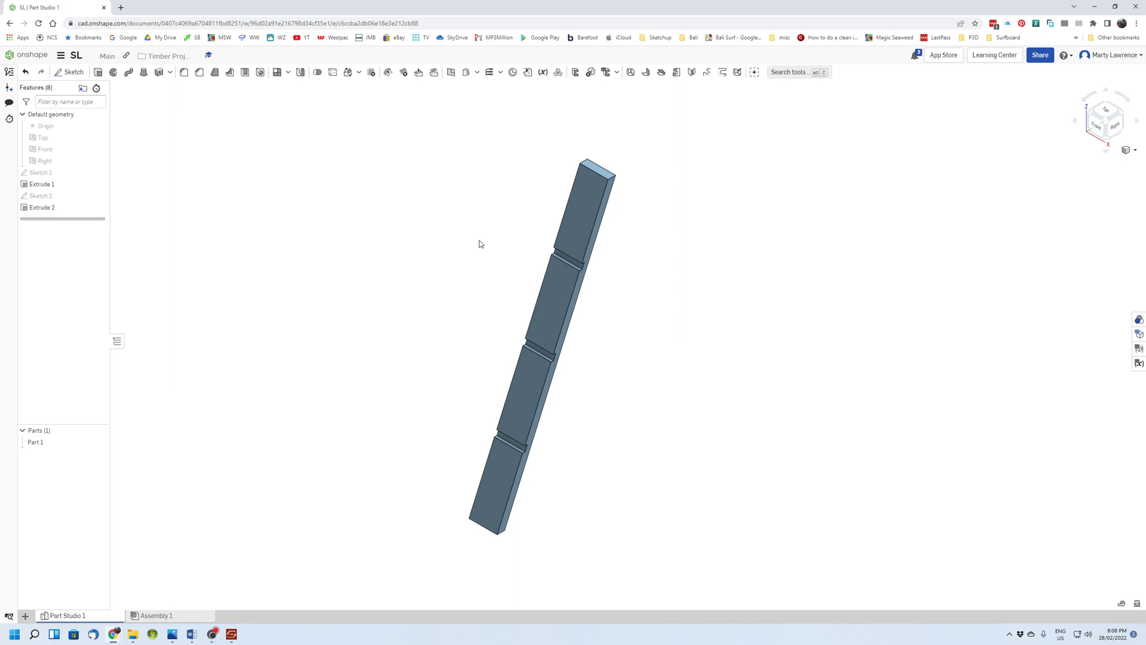
# Step: Create Plane 1 offset 185 mm from the slot face, beside the leg
pyautogui.click(451, 71)
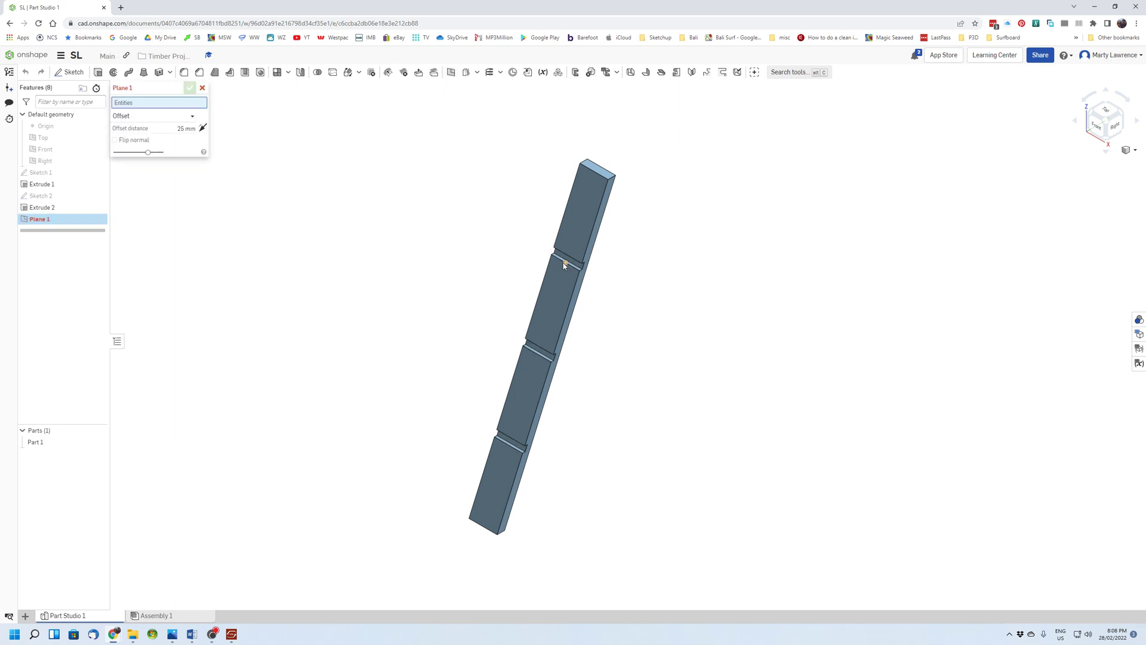
pyautogui.scroll(5, 563, 263)
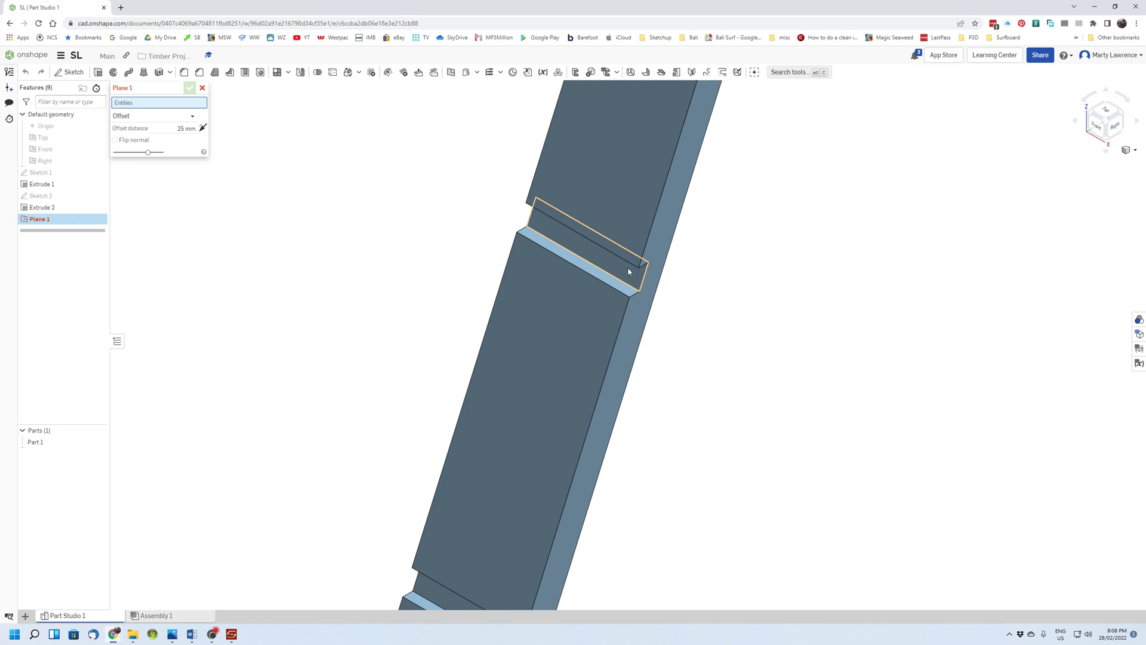
pyautogui.click(628, 272)
pyautogui.scroll(-5, 500, 255)
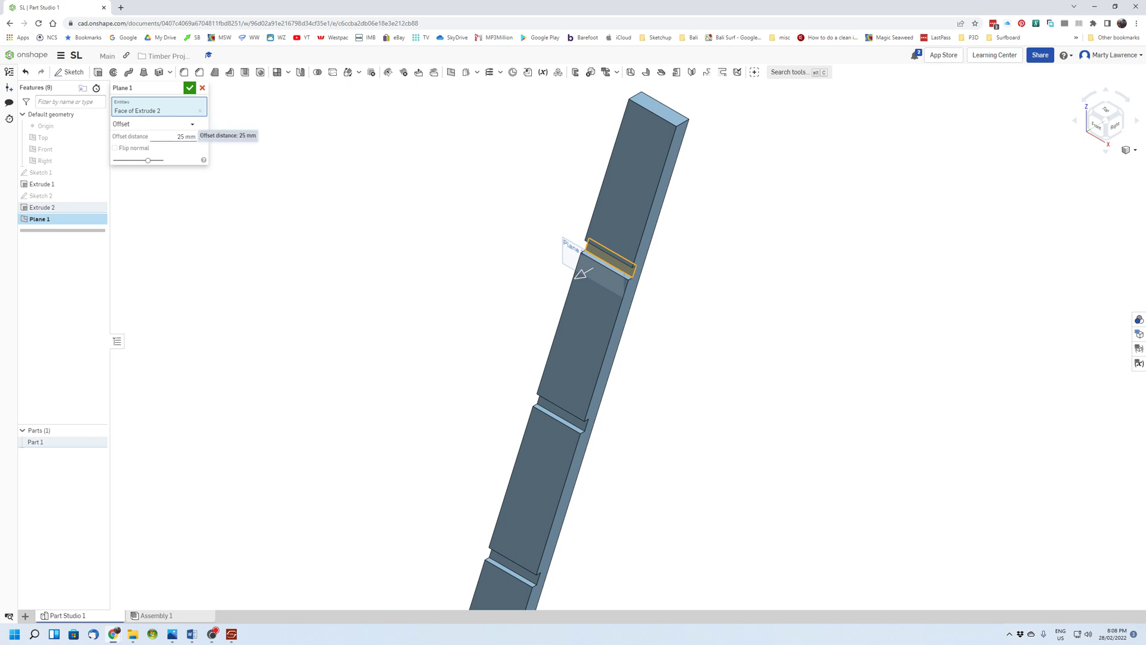
pyautogui.click(190, 137)
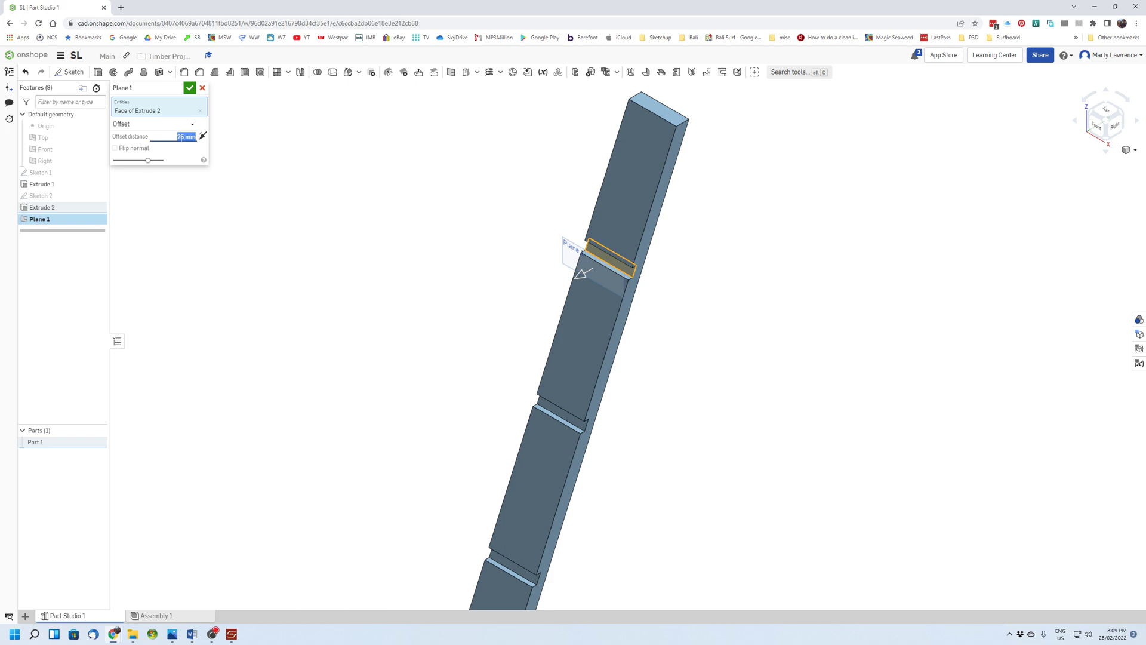
pyautogui.write('5')
pyautogui.write('70/2')
pyautogui.press('Return')
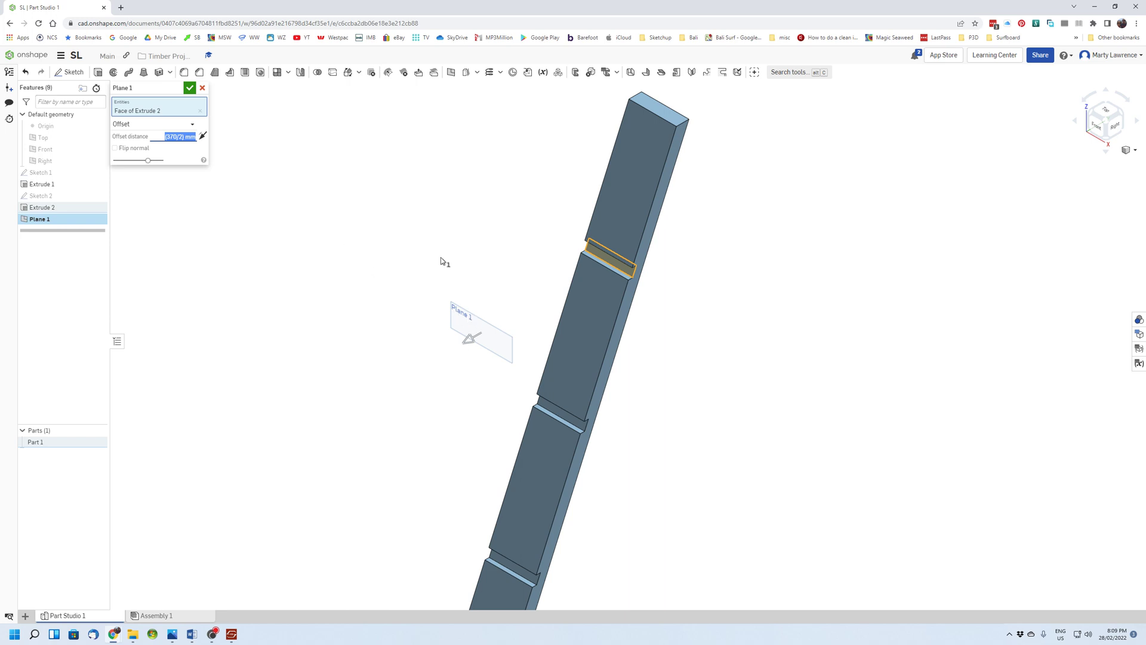
pyautogui.click(203, 137)
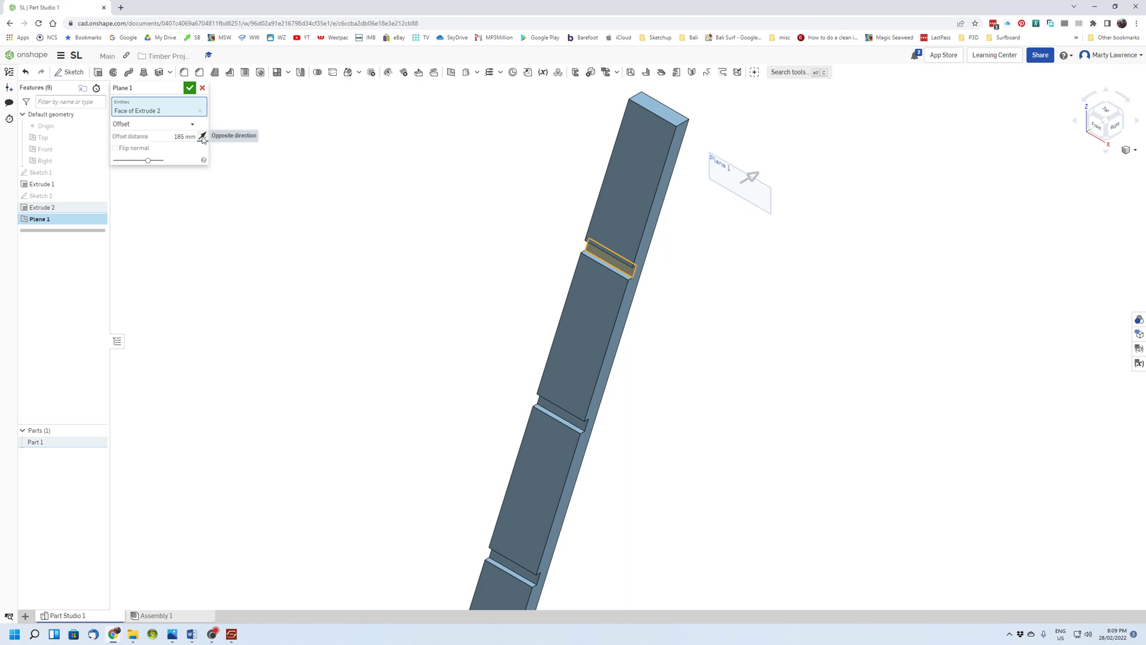
pyautogui.click(203, 137)
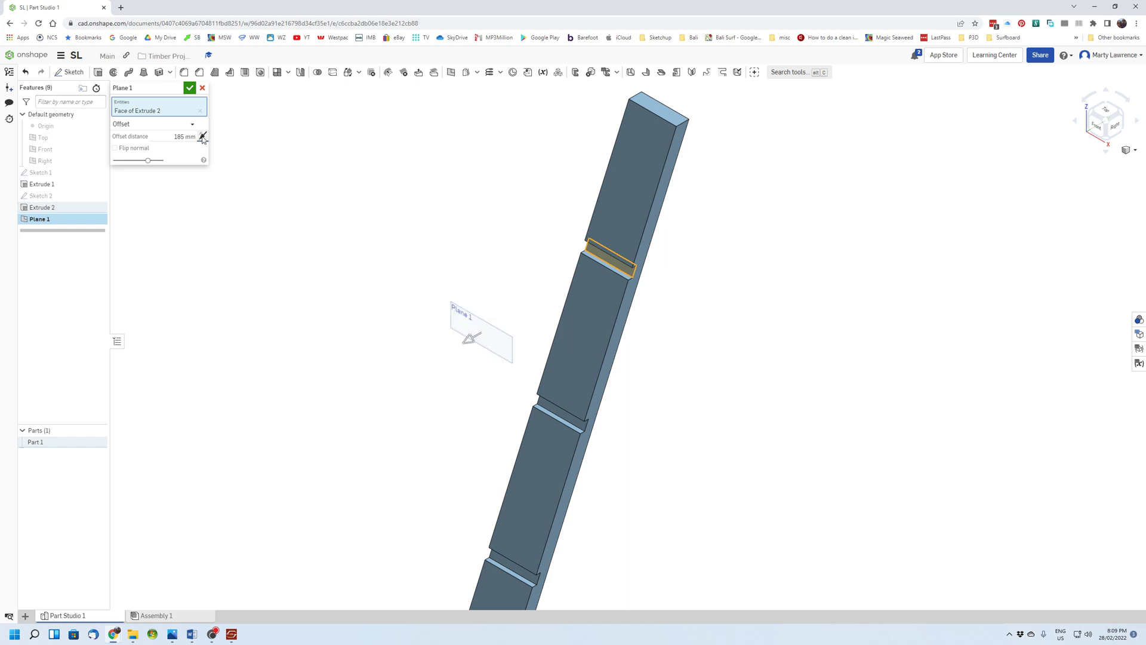
pyautogui.click(190, 88)
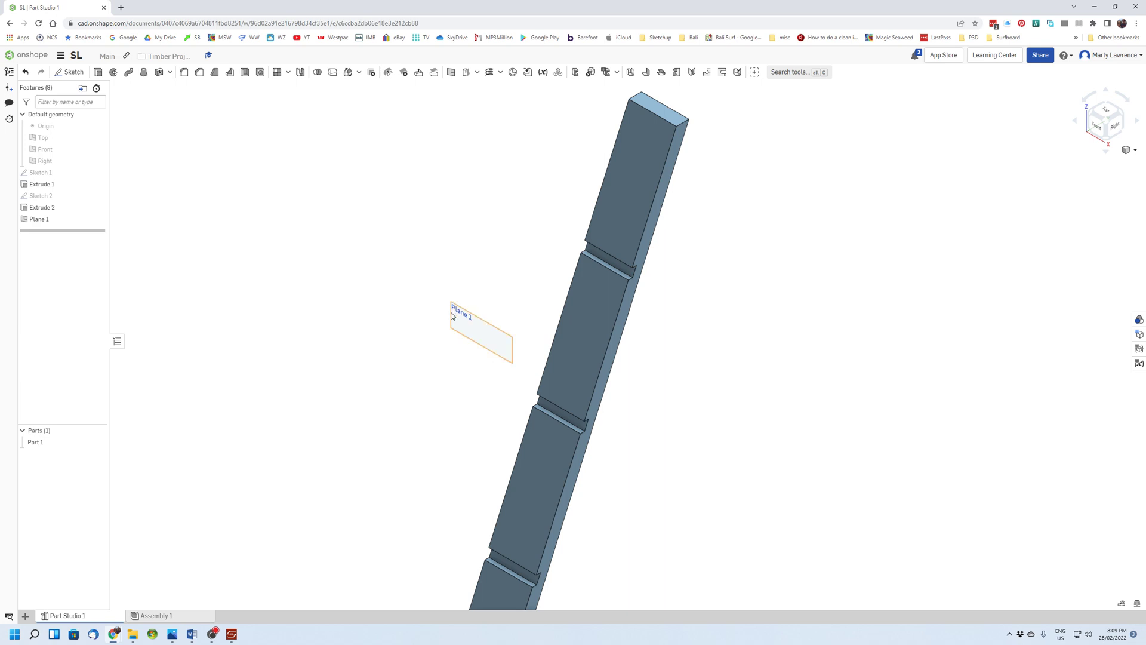
# Step: Mirror Part 1 across Plane 1 to produce Part 2
pyautogui.scroll(-5, 468, 369)
pyautogui.moveTo(402, 387); pyautogui.dragTo(496, 341, button='middle')
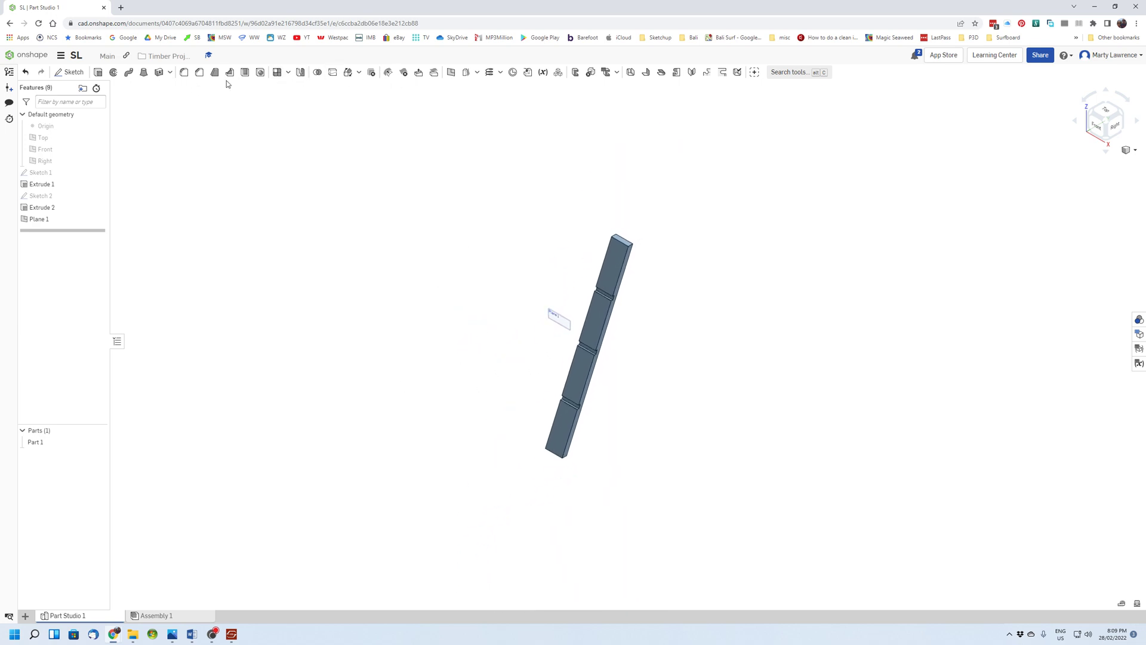
pyautogui.click(301, 73)
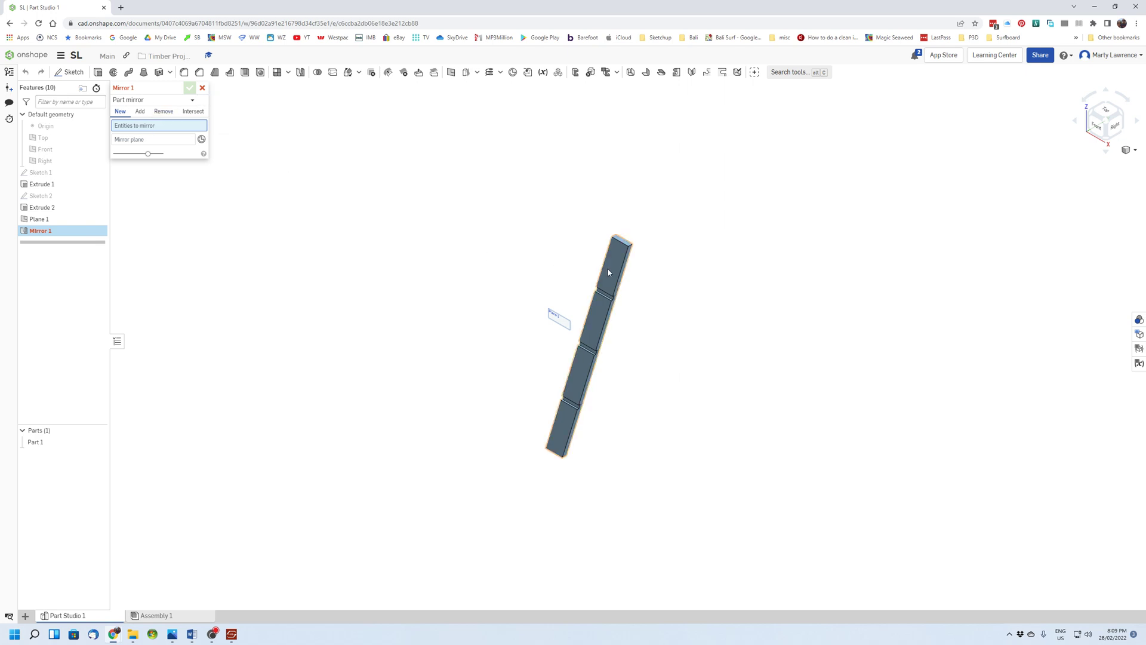
pyautogui.click(39, 445)
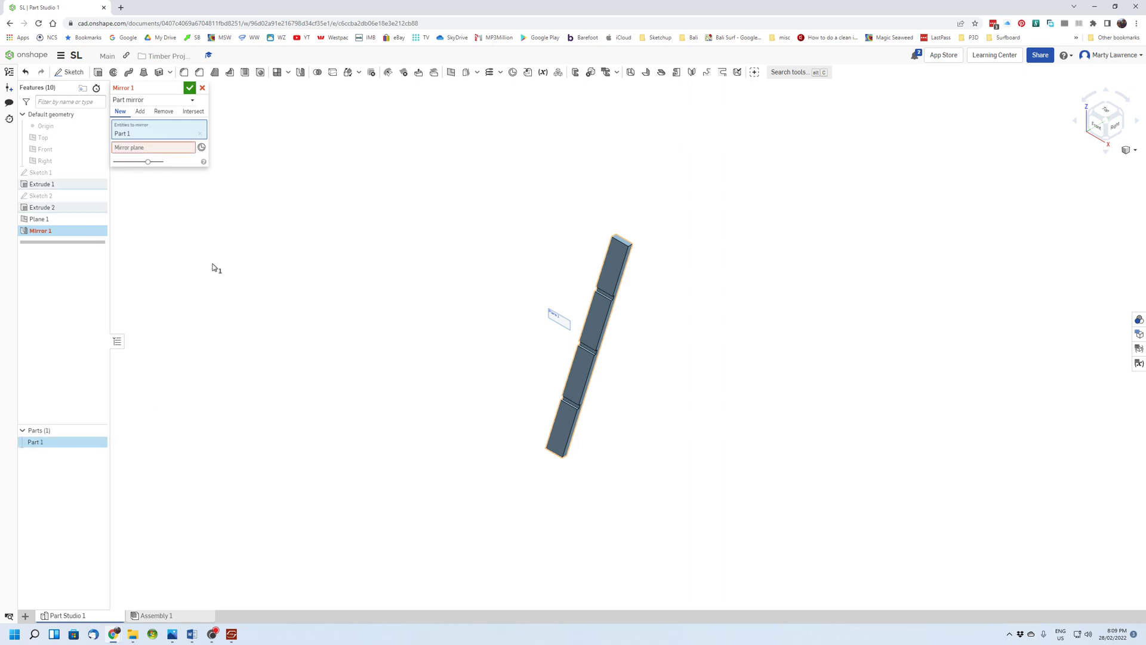
pyautogui.click(134, 154)
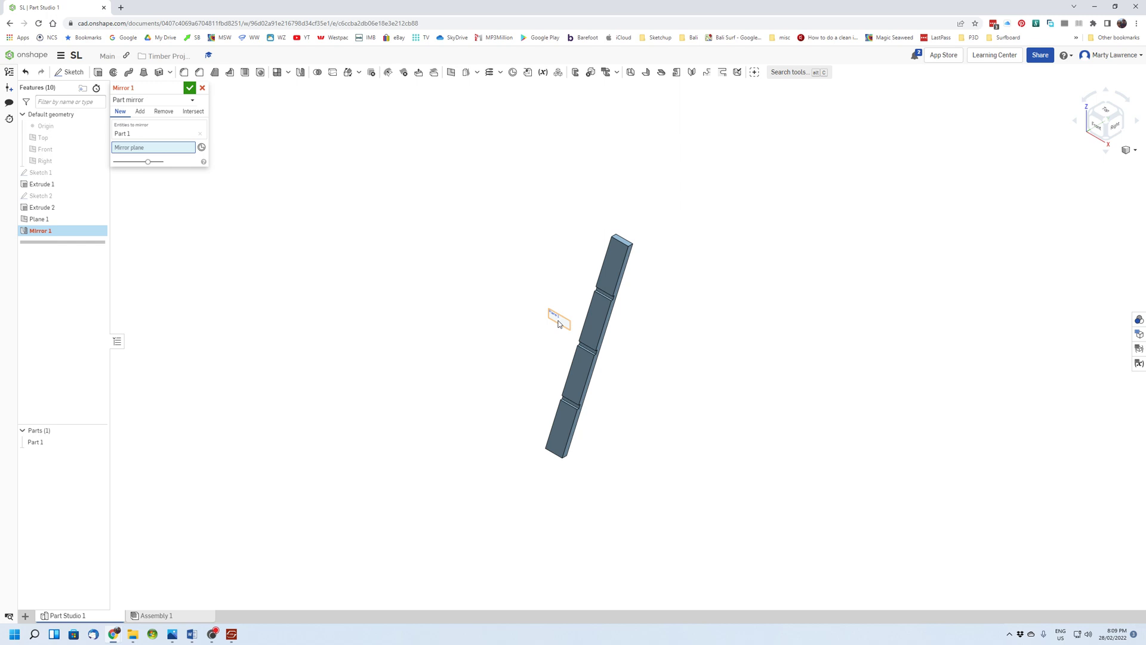
pyautogui.click(559, 322)
pyautogui.scroll(2, 540, 433)
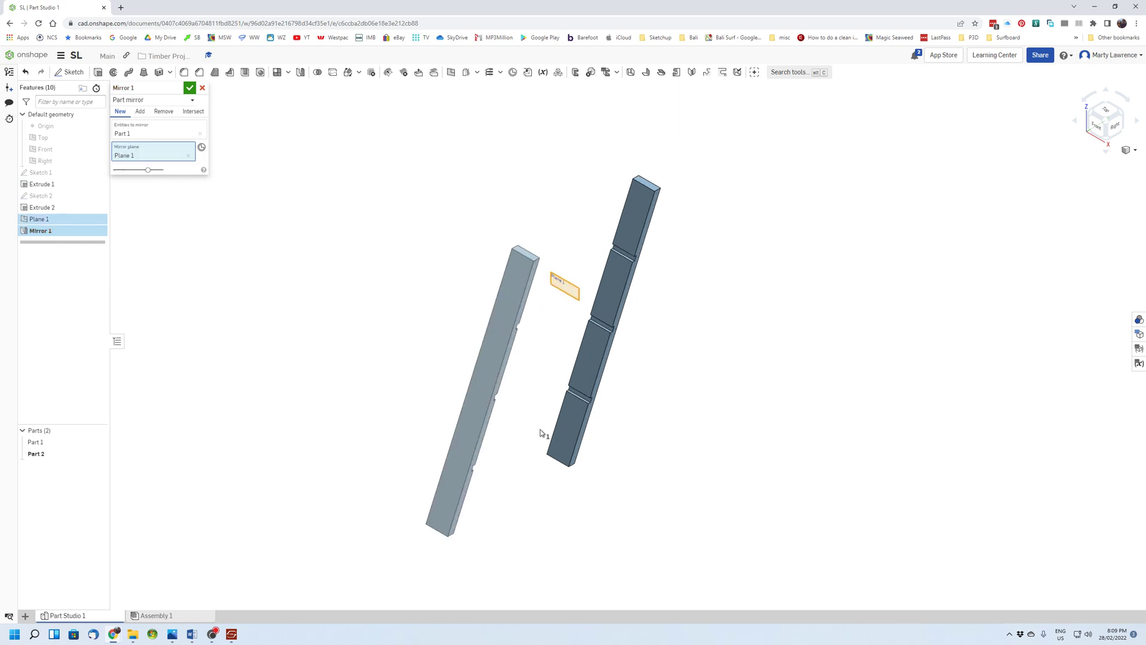
pyautogui.scroll(1, 540, 433)
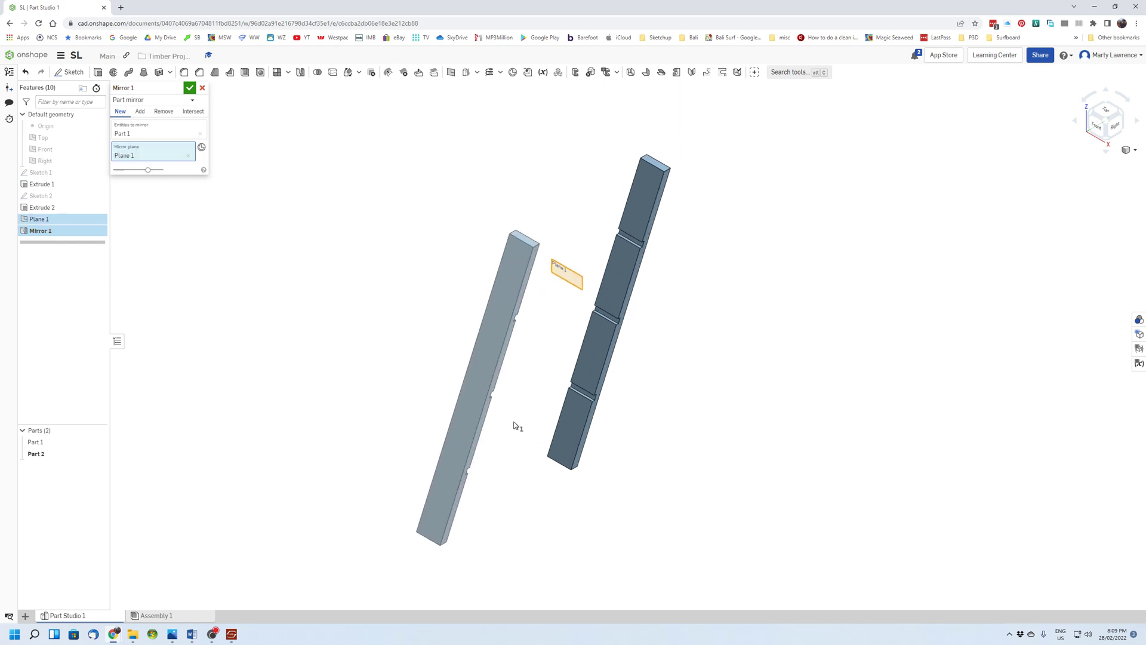
pyautogui.click(189, 88)
# Step: Rename Part 1 to Front Leg 1
pyautogui.rightClick(36, 445)
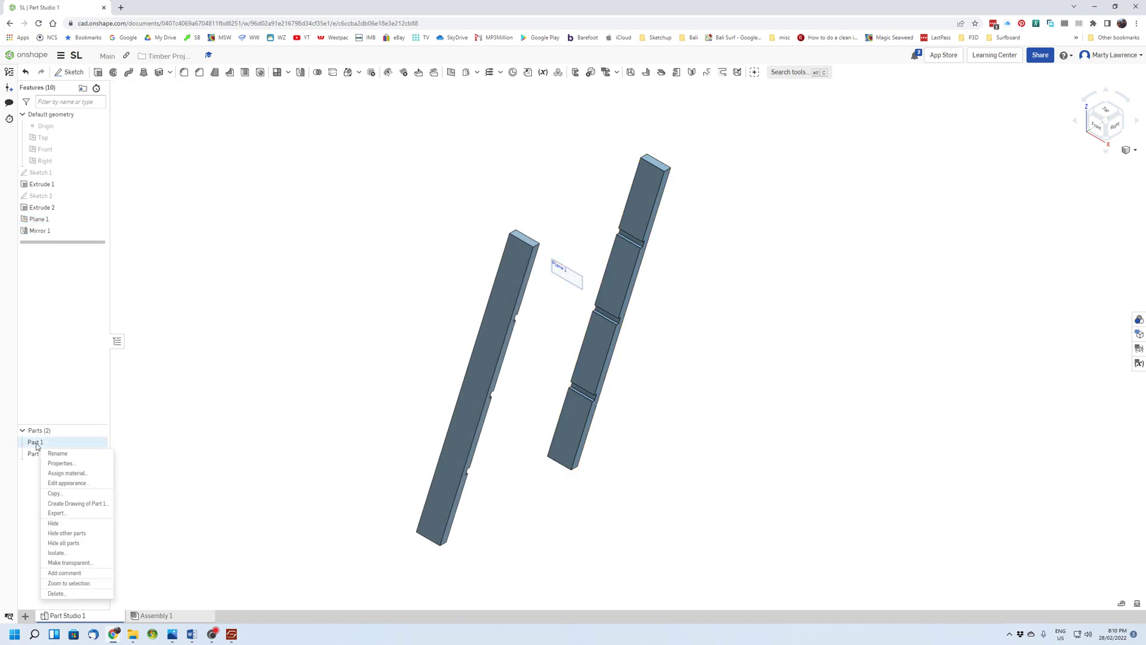
pyautogui.click(57, 454)
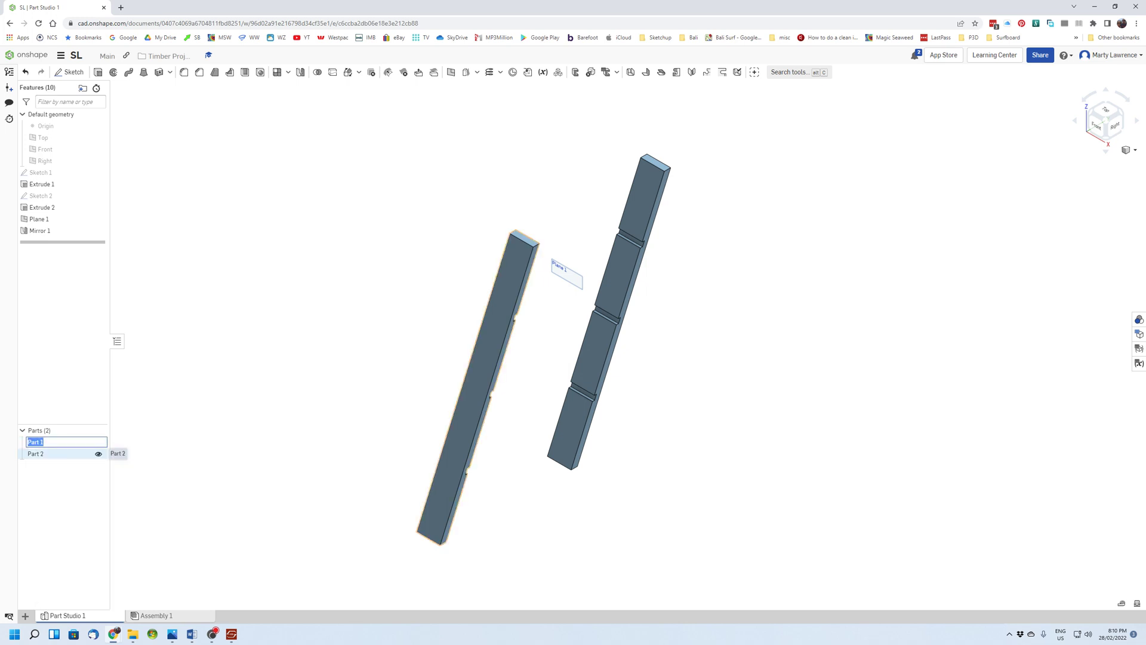
pyautogui.press('Home')
# Step: Rename Part 2 to Front Leg 2
pyautogui.rightClick(33, 458)
pyautogui.click(76, 472)
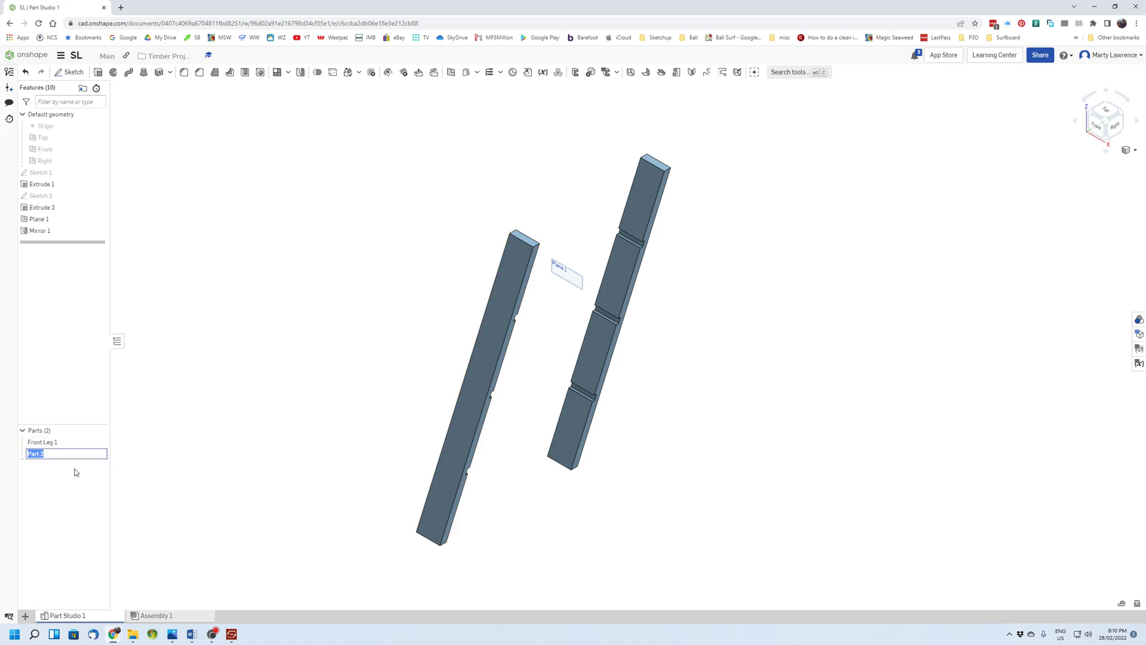
pyautogui.click(44, 454)
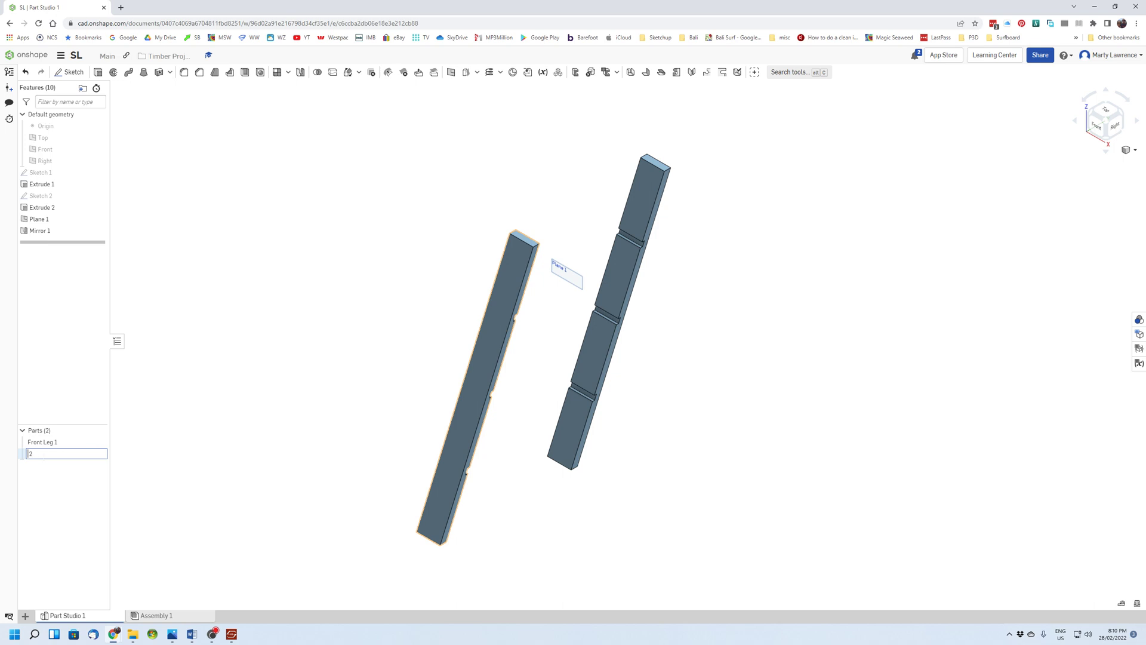
pyautogui.write('Front Leg')
pyautogui.click(148, 488)
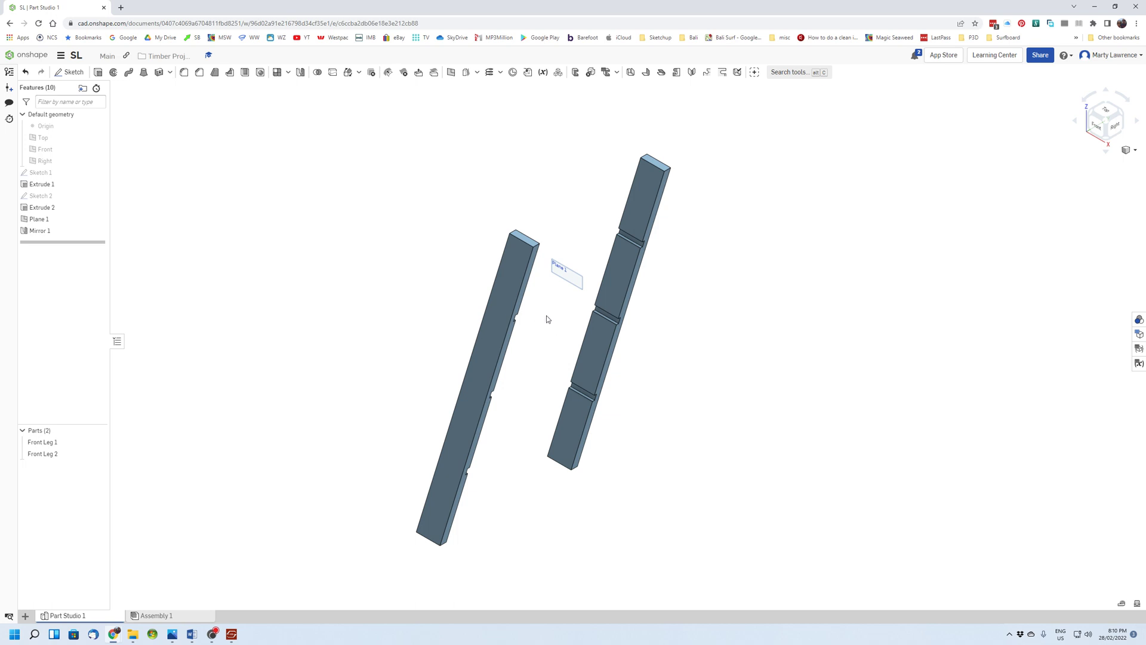
pyautogui.scroll(-2, 568, 295)
pyautogui.scroll(-1, 568, 295)
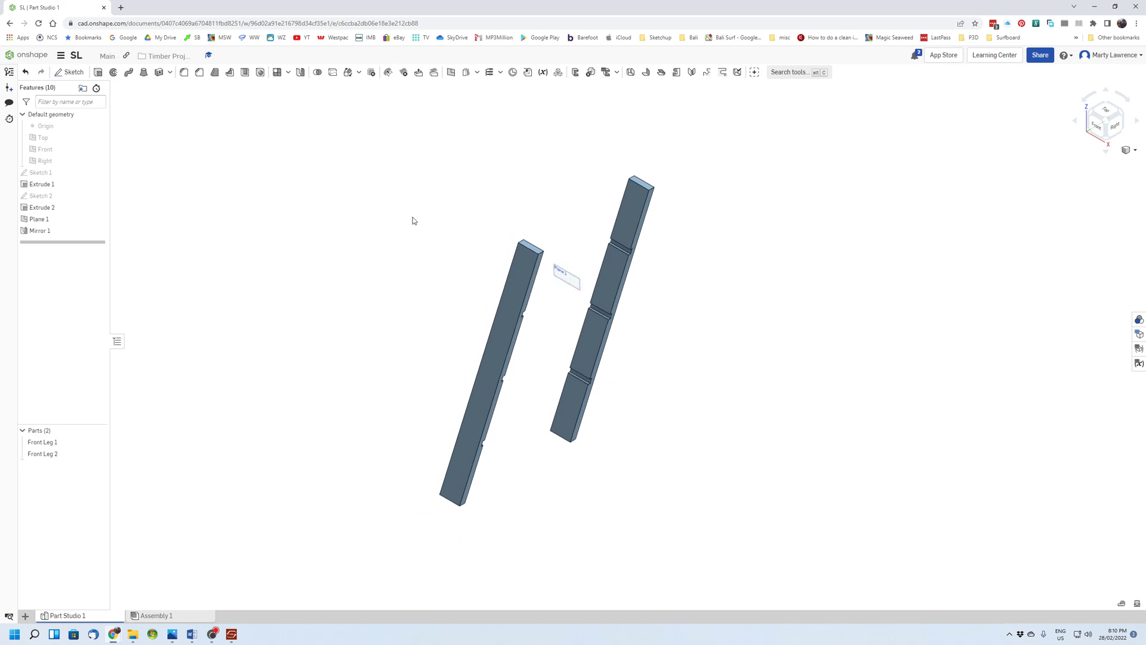